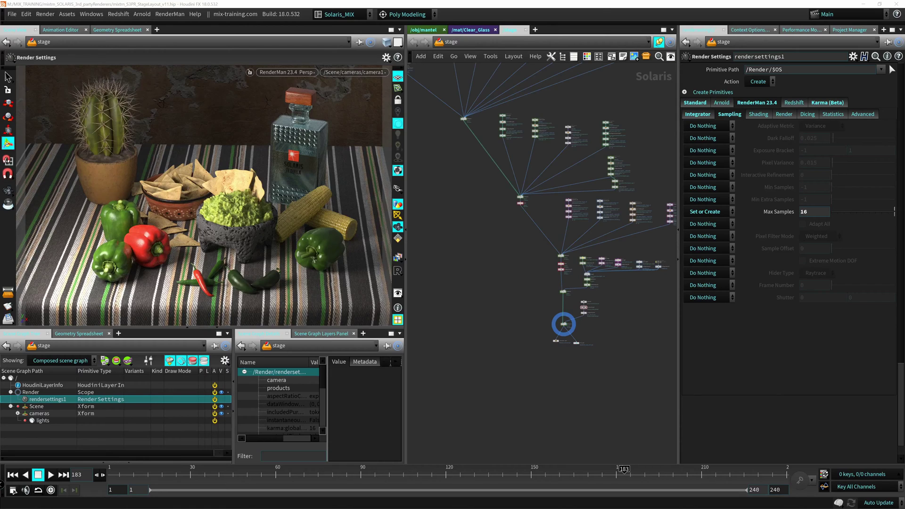
# Switch to the browser and look through the library files and first sessions on the Solaris Workshop page
pyautogui.hotkey('alt', 'Tab')
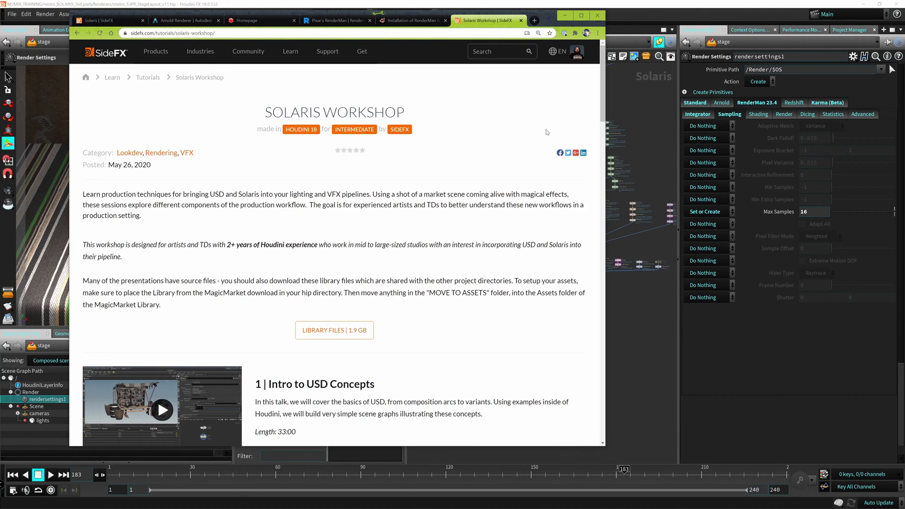
pyautogui.moveTo(600, 94); pyautogui.dragTo(599, 306)
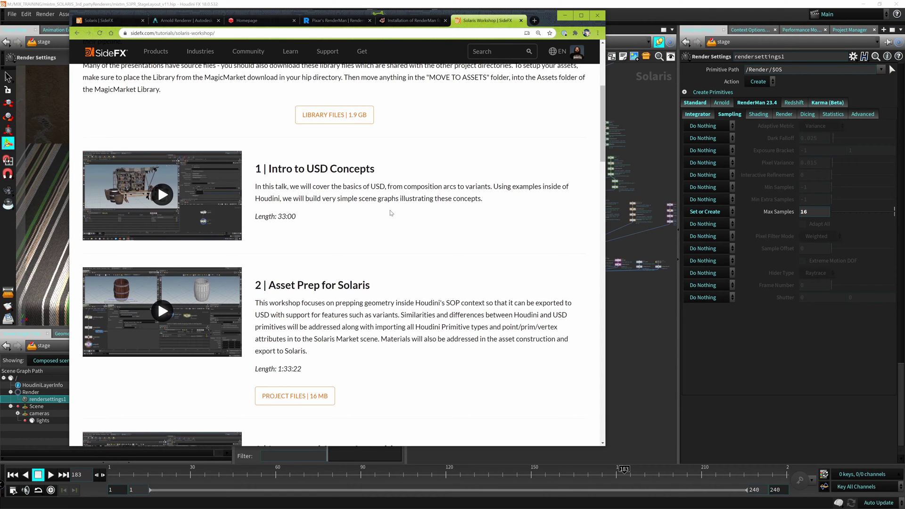
pyautogui.hotkey('alt', 'Tab')
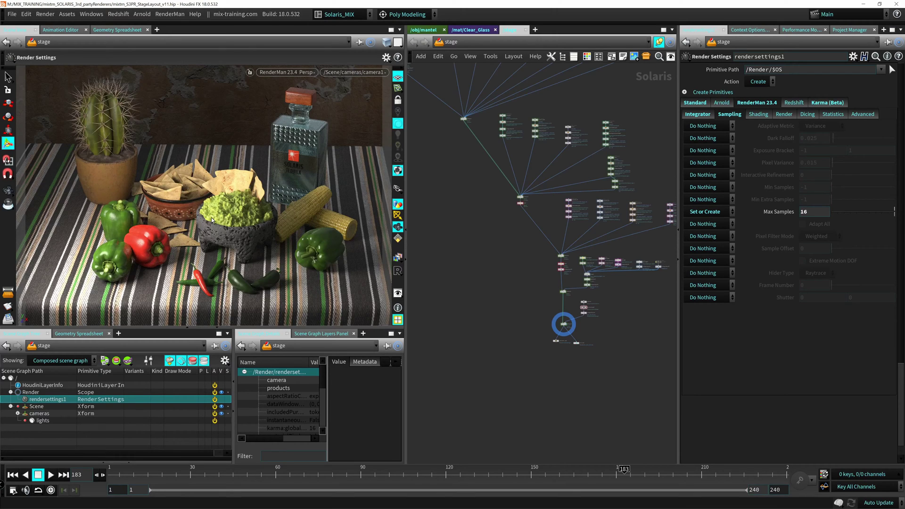
pyautogui.moveTo(460, 190); pyautogui.dragTo(486, 242, button='middle')
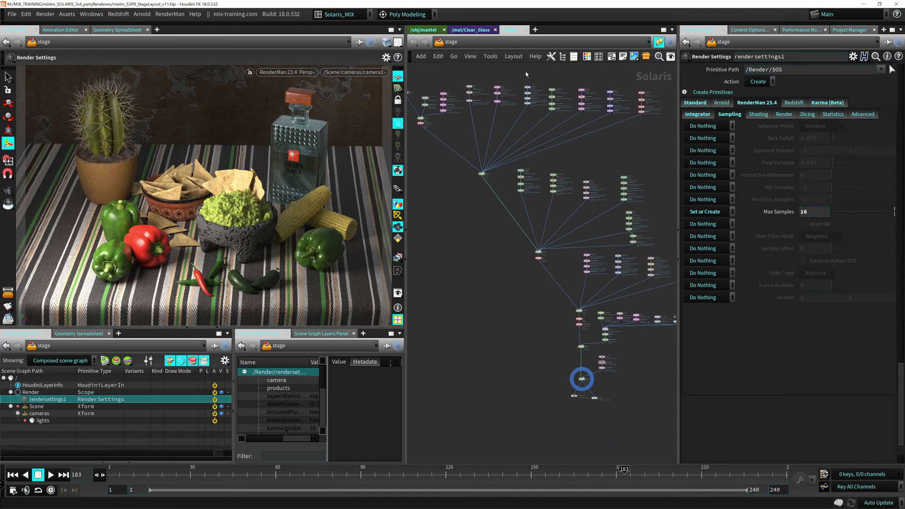
pyautogui.moveTo(493, 330); pyautogui.dragTo(490, 258, button='middle')
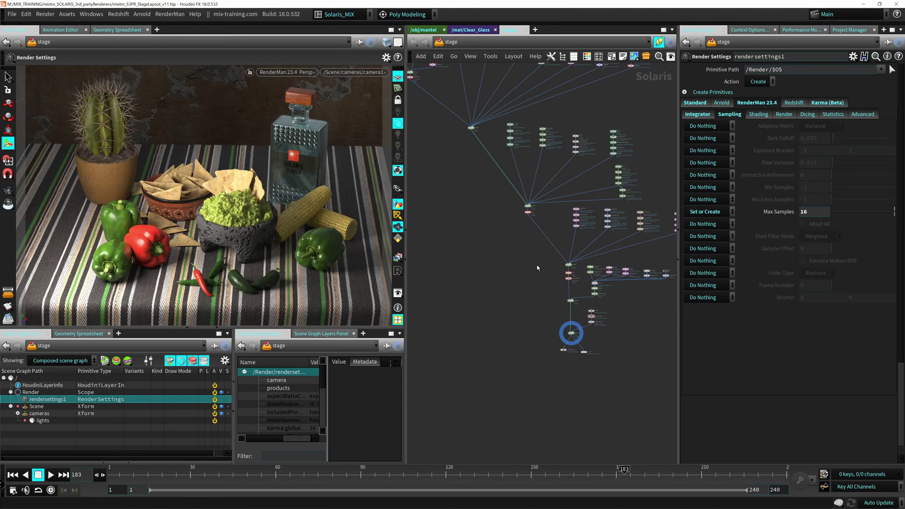
pyautogui.moveTo(479, 254); pyautogui.dragTo(490, 297, button='middle')
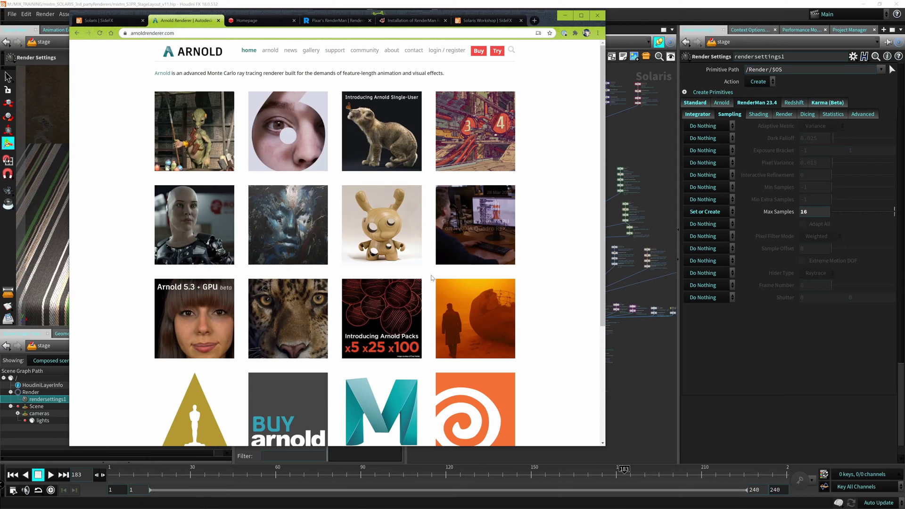
# View the Redshift and Pixar RenderMan home pages already open in the browser
pyautogui.click(262, 21)
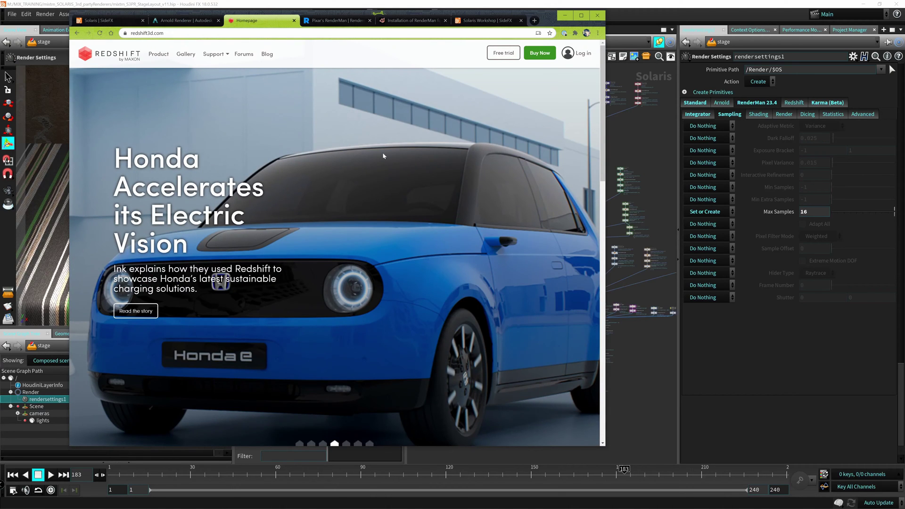
pyautogui.click(335, 20)
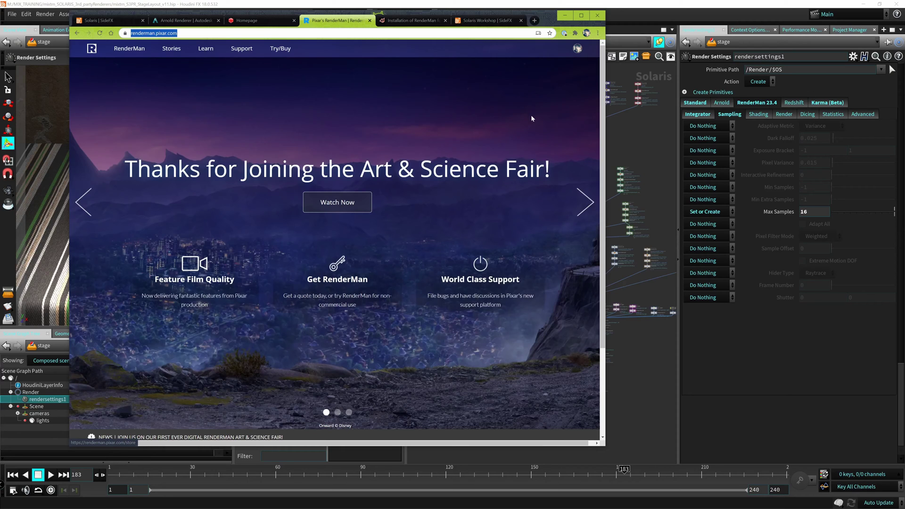
pyautogui.hotkey('ctrl', '1')
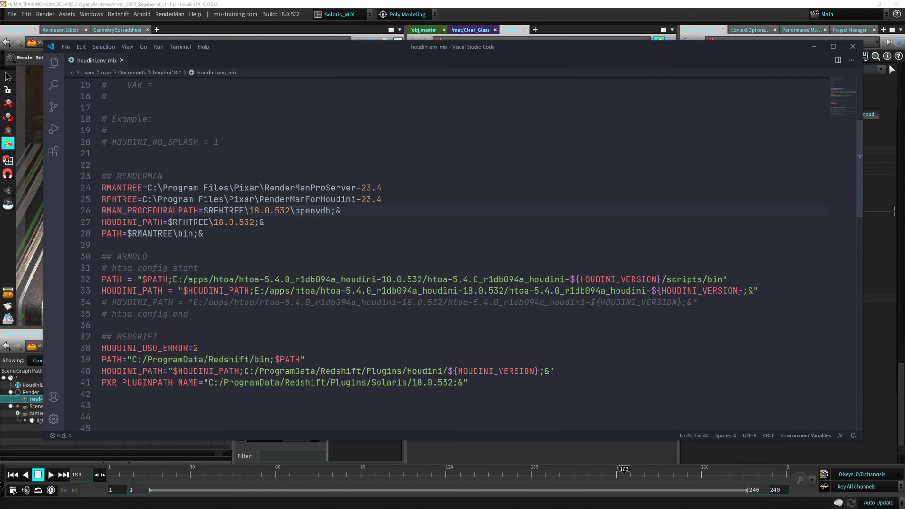
# Examine the RenderMan block of houdini.env_mix, including the Houdini build number, the install paths and the PATH line
pyautogui.moveTo(275, 211); pyautogui.dragTo(290, 211)
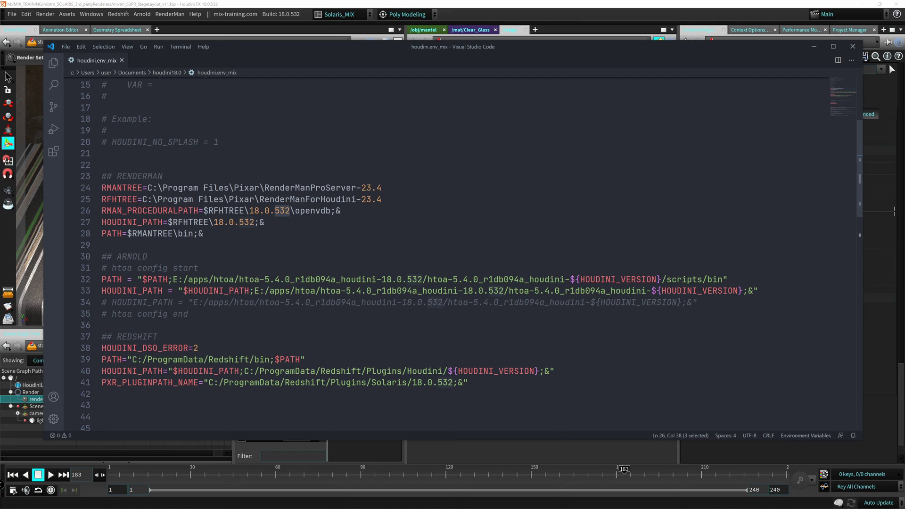
pyautogui.moveTo(383, 200); pyautogui.dragTo(142, 187)
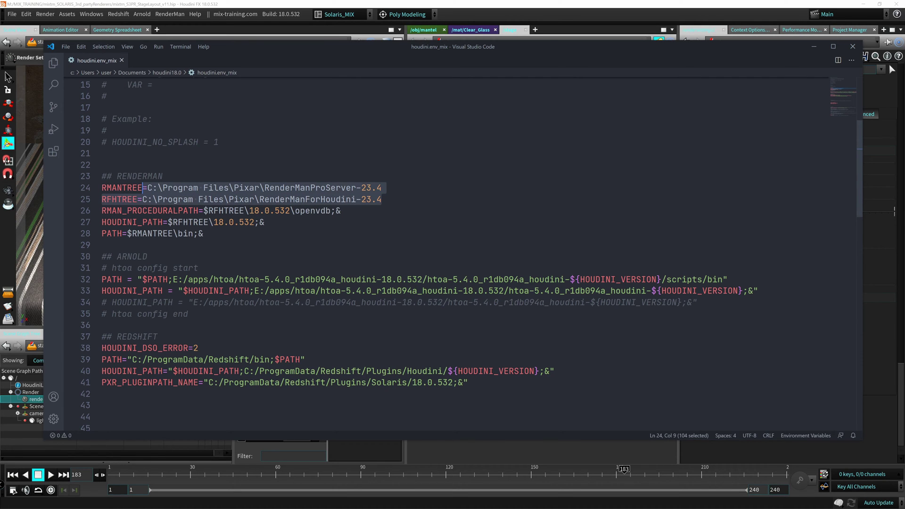
pyautogui.click(188, 199)
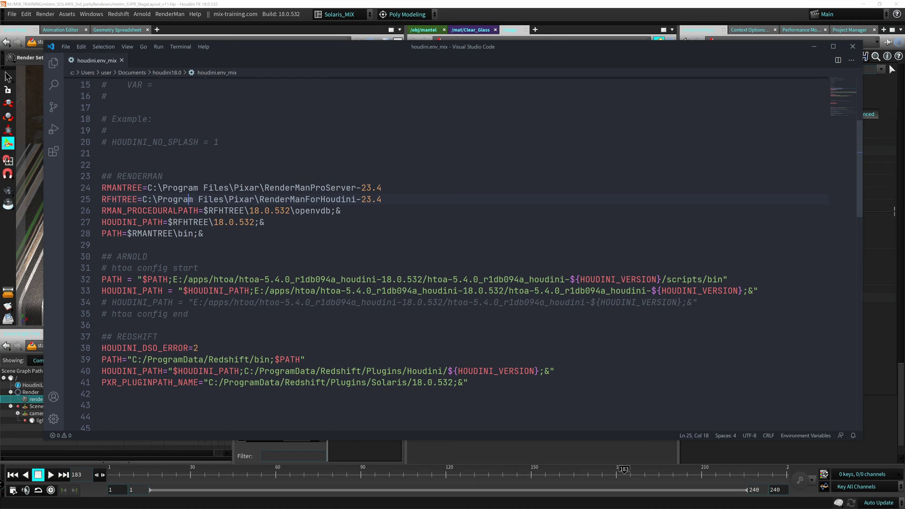
pyautogui.moveTo(204, 233); pyautogui.dragTo(102, 188)
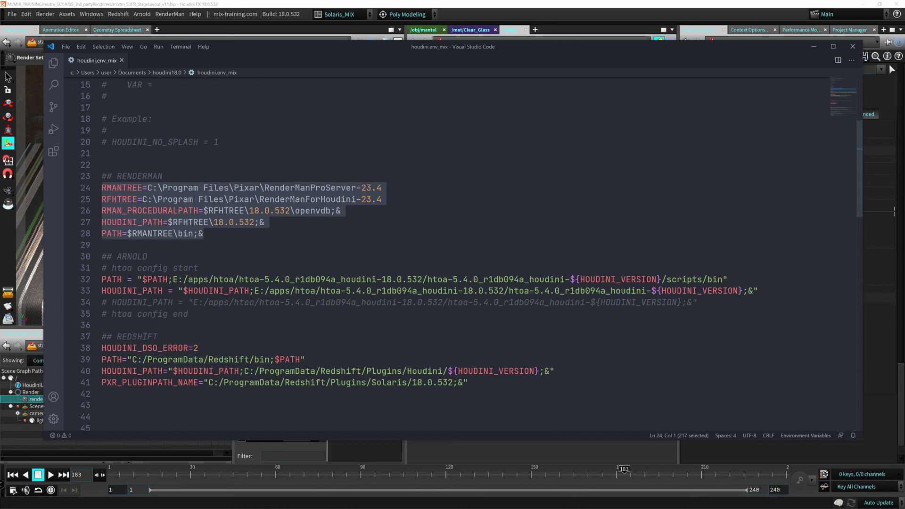
pyautogui.click(203, 233)
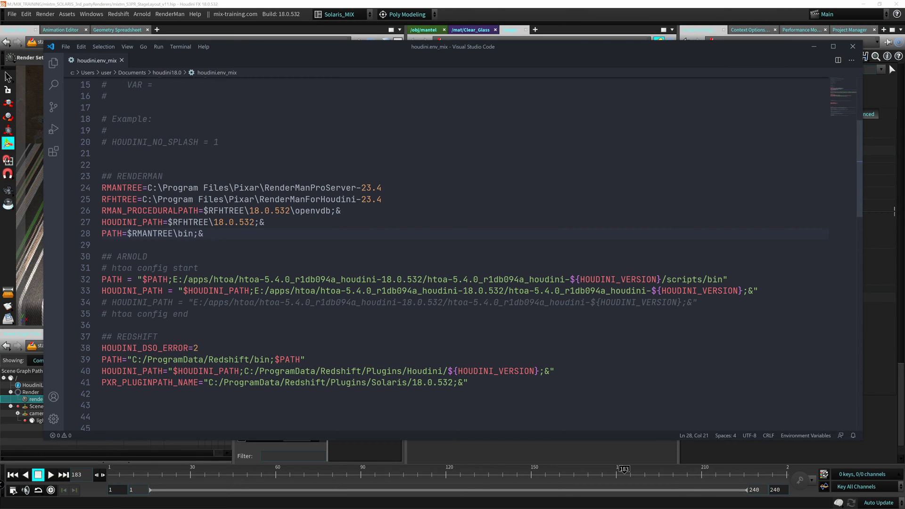
pyautogui.moveTo(341, 211); pyautogui.dragTo(116, 233)
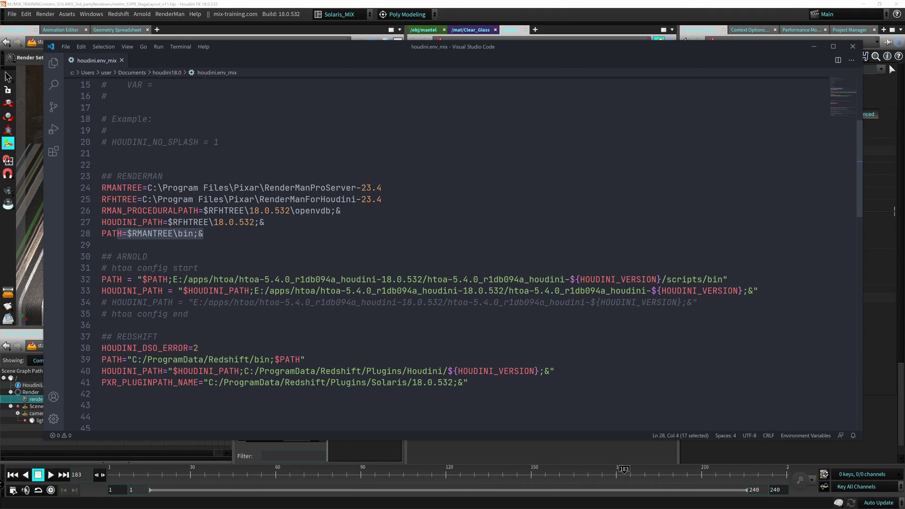
pyautogui.click(204, 233)
# Switch to the browser and read the RenderMan for Houdini installation page's supported versions and houdini.env ordering note
pyautogui.hotkey('alt', 'Tab')
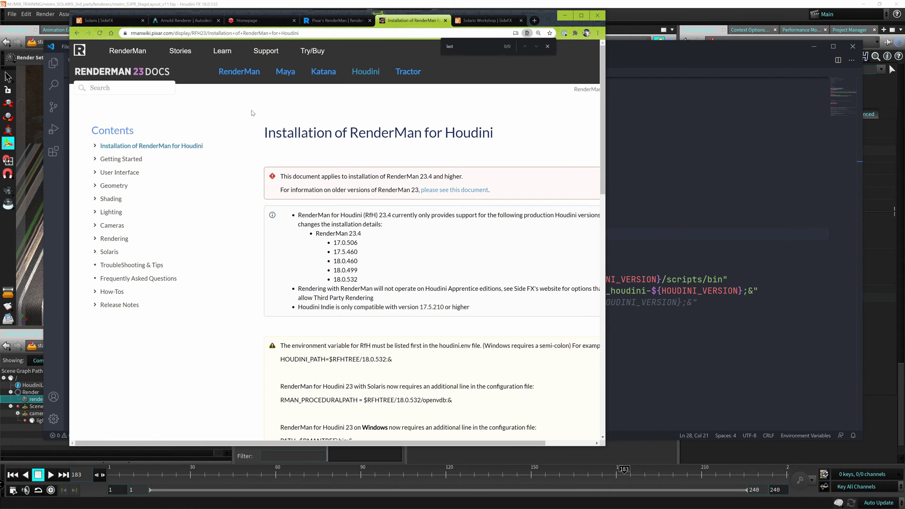
pyautogui.moveTo(302, 444); pyautogui.dragTo(352, 447)
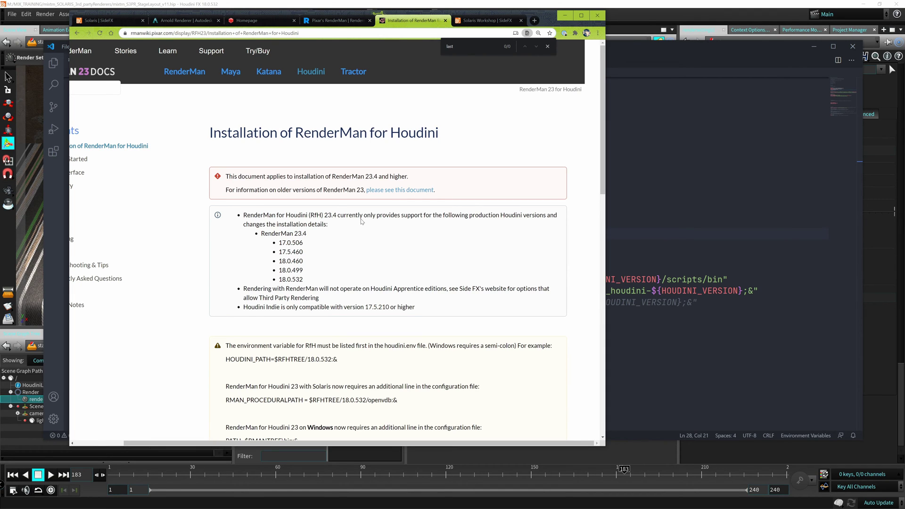
pyautogui.scroll(-2, 337, 245)
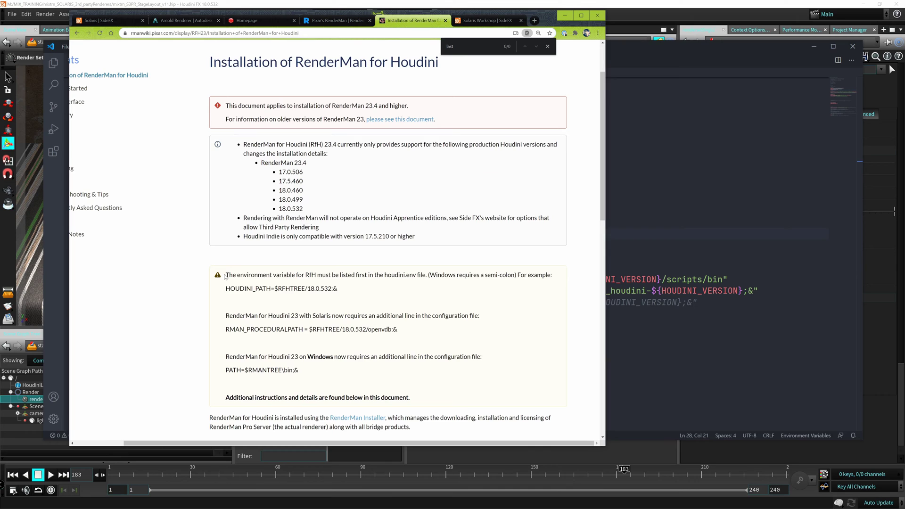
pyautogui.moveTo(229, 275); pyautogui.dragTo(417, 276)
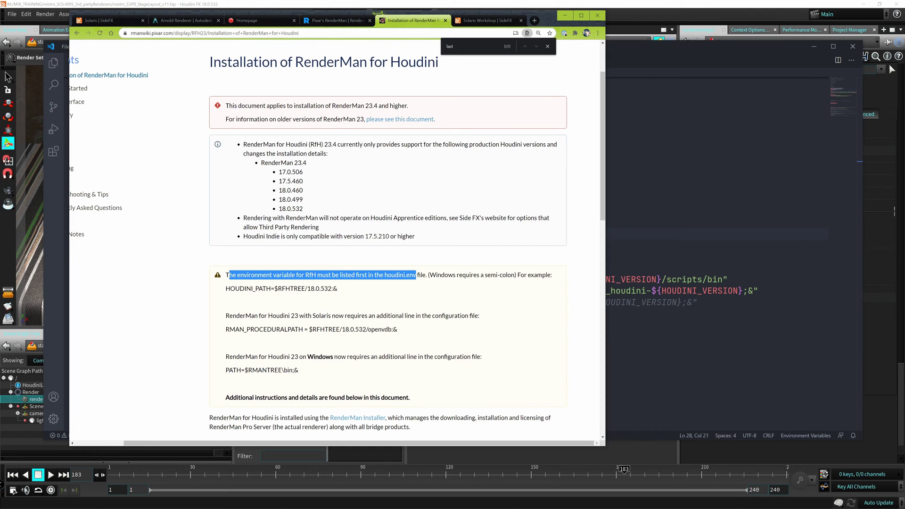
# Examine the installation page's houdini.env locations, the per-platform example lines and the additional PATH line for Windows
pyautogui.scroll(-3, 335, 236)
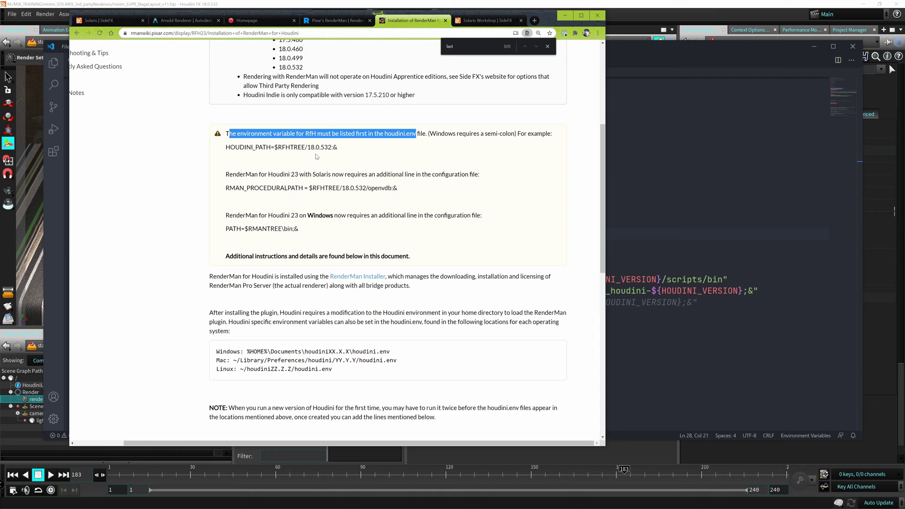
pyautogui.scroll(-4, 316, 157)
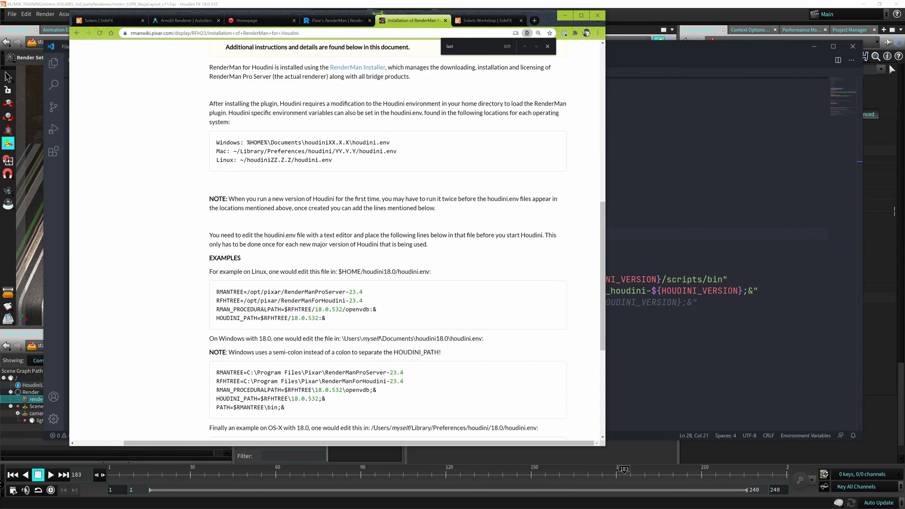
pyautogui.scroll(-2, 336, 267)
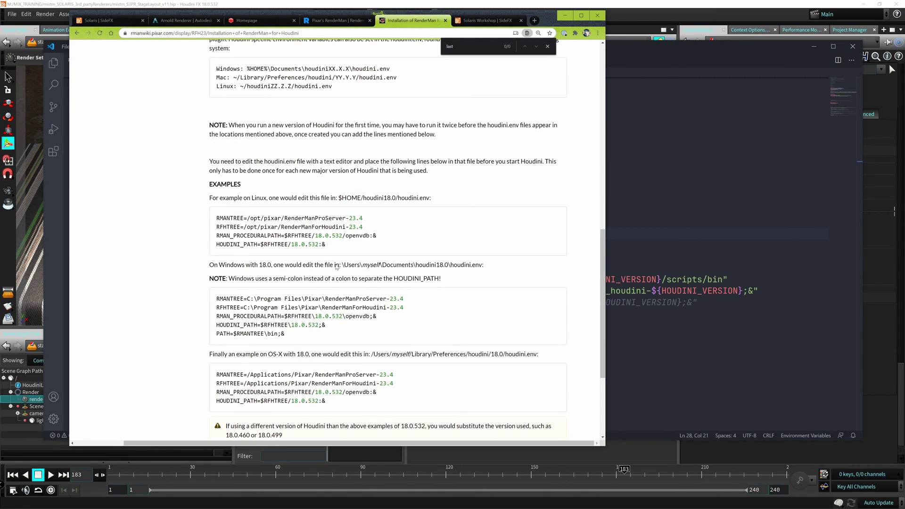
pyautogui.scroll(4, 235, 97)
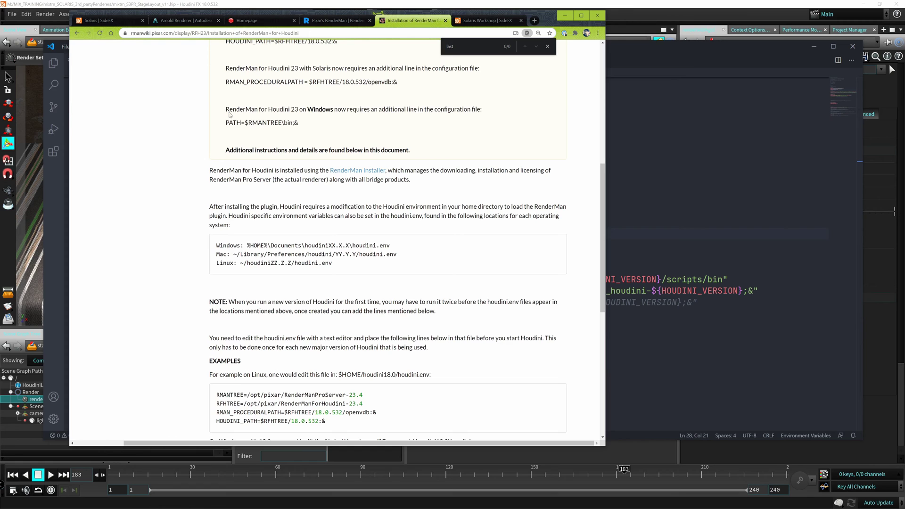
pyautogui.moveTo(227, 109)
pyautogui.mouseDown()
pyautogui.moveTo(308, 123)
pyautogui.moveTo(225, 123)
pyautogui.mouseUp()
pyautogui.click(238, 139)
pyautogui.scroll(-1, 226, 124)
pyautogui.scroll(-4, 388, 238)
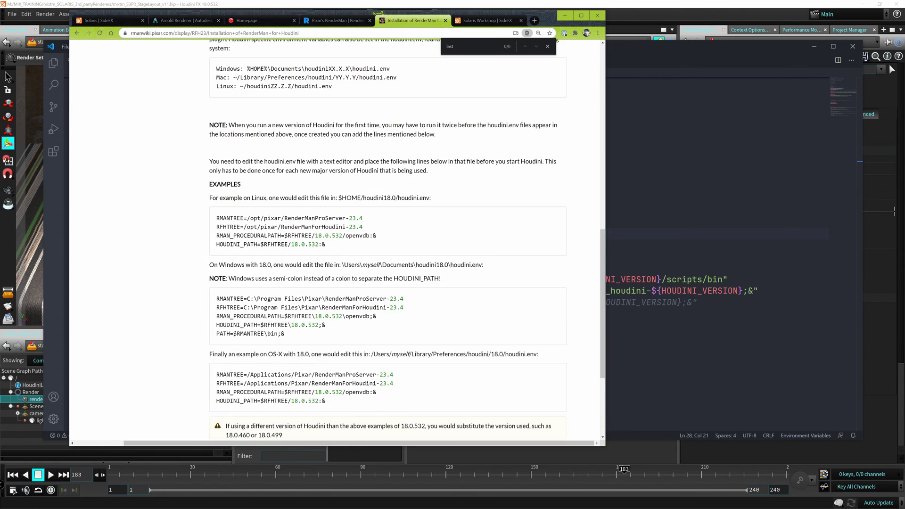
pyautogui.scroll(-1, 387, 238)
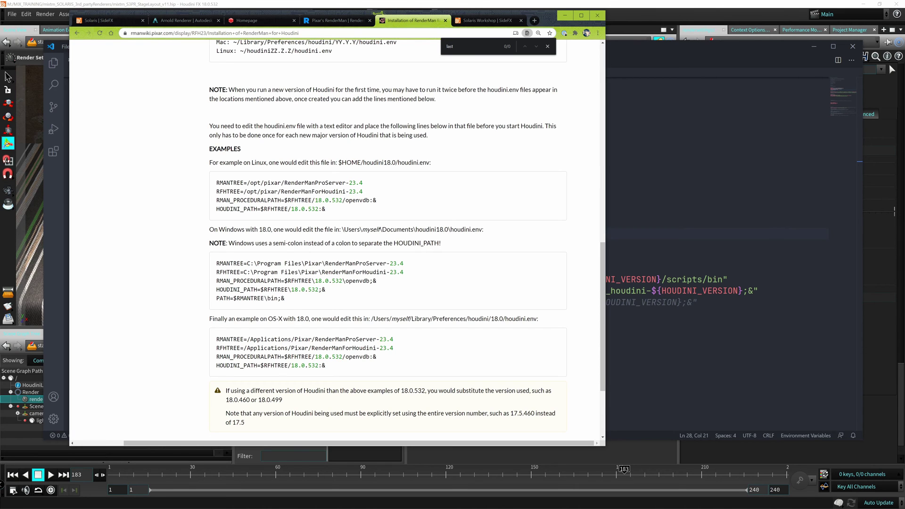
pyautogui.scroll(-2, 280, 217)
pyautogui.scroll(5, 277, 231)
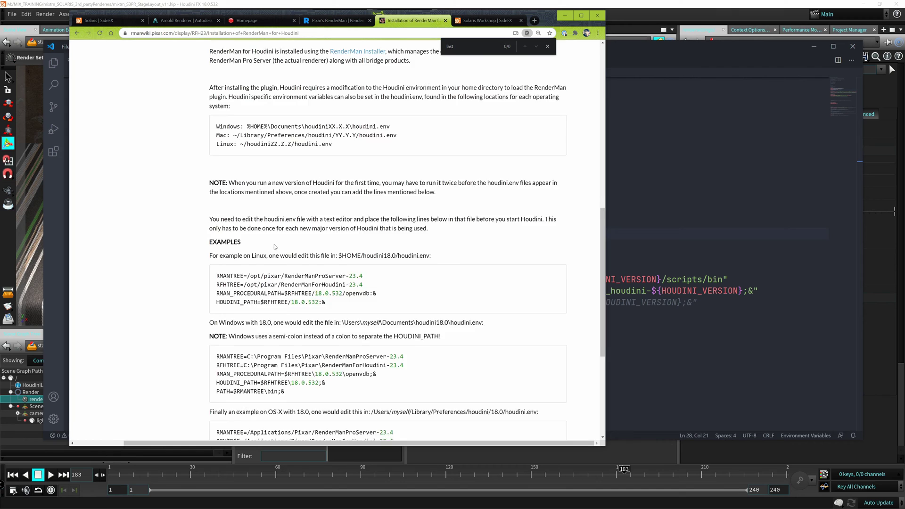
pyautogui.scroll(2, 275, 246)
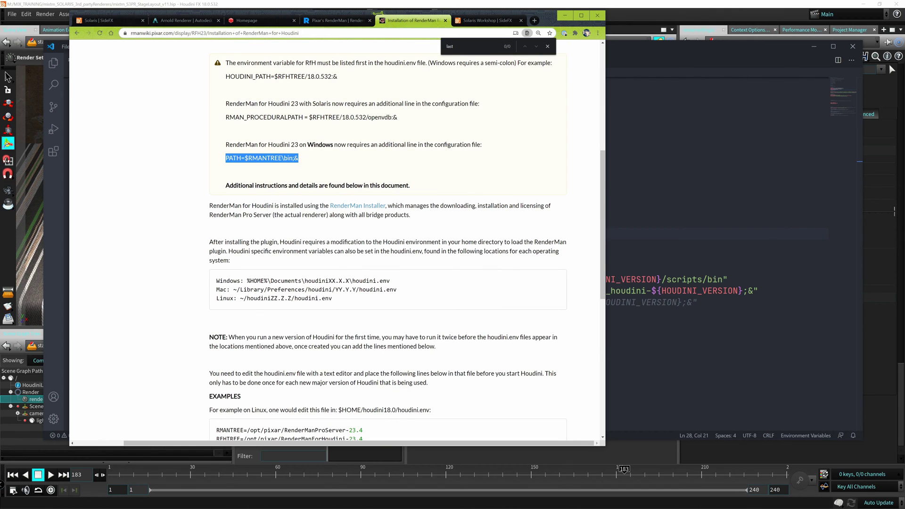
pyautogui.click(287, 162)
# Return to houdini.env_mix in Visual Studio Code and examine the HOUDINI_PATH line ending and the RenderMan block's placement
pyautogui.click(686, 57)
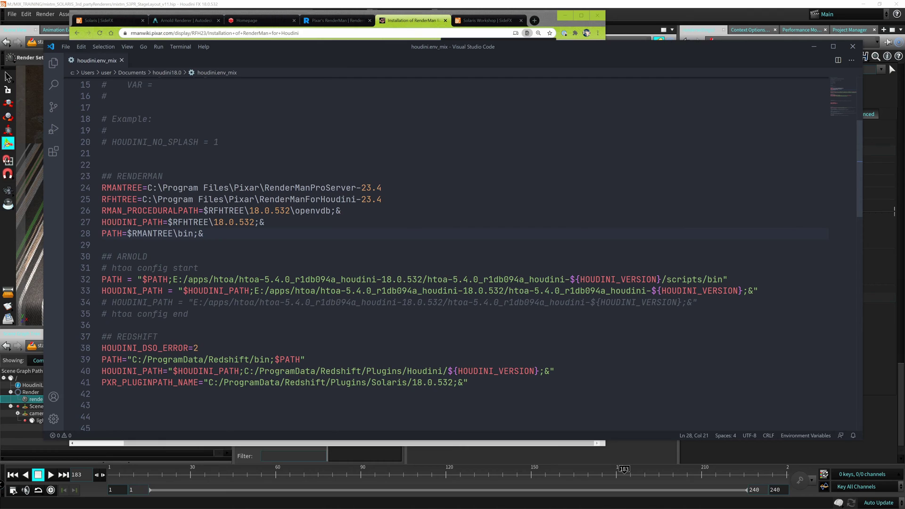
pyautogui.moveTo(264, 222)
pyautogui.mouseDown()
pyautogui.moveTo(102, 221)
pyautogui.moveTo(259, 222)
pyautogui.mouseUp()
pyautogui.click(264, 221)
pyautogui.moveTo(264, 222); pyautogui.dragTo(259, 222)
pyautogui.scroll(-1, 452, 255)
pyautogui.scroll(6, 453, 255)
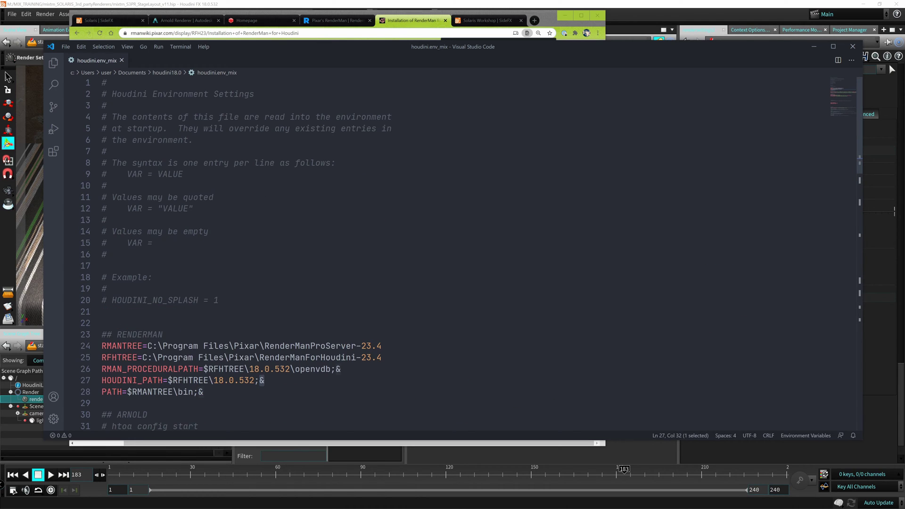
pyautogui.scroll(-3, 453, 255)
pyautogui.moveTo(204, 296); pyautogui.dragTo(67, 237)
pyautogui.scroll(-3, 67, 236)
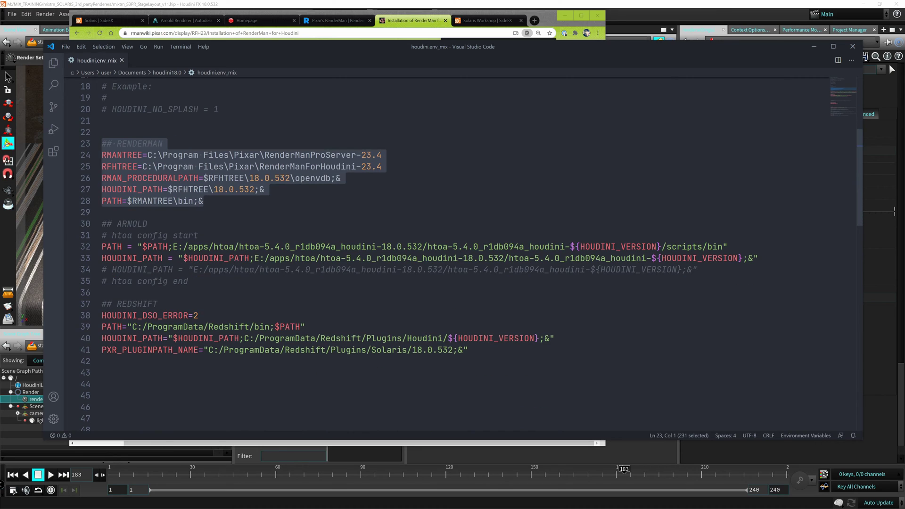
pyautogui.click(147, 224)
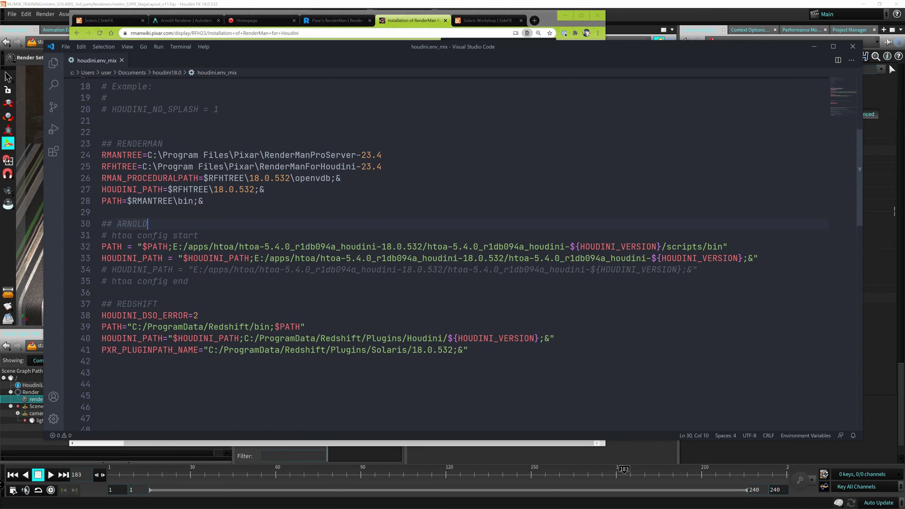
# Compare the RenderMan and Arnold HOUDINI_PATH entries and uncomment the alternative Arnold HOUDINI_PATH line that omits $HOUDINI_PATH
pyautogui.moveTo(265, 189); pyautogui.dragTo(101, 190)
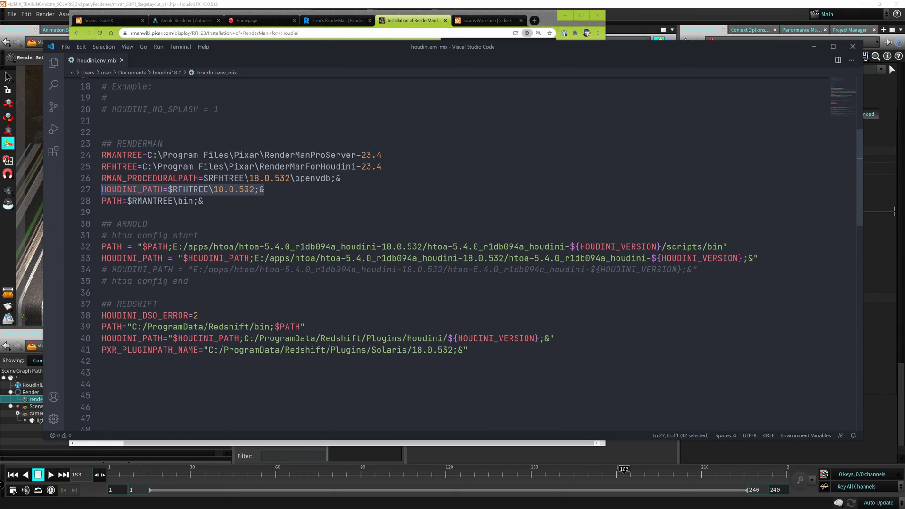
pyautogui.doubleClick(132, 190)
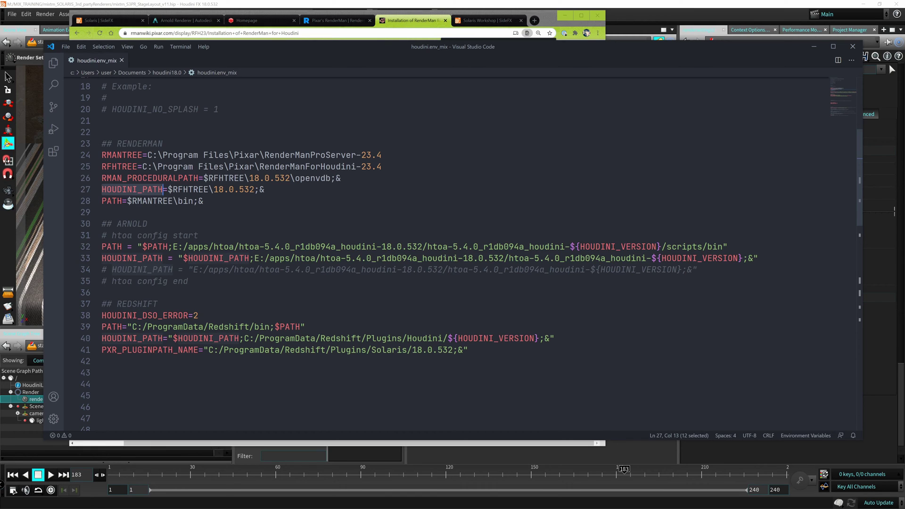
pyautogui.moveTo(183, 257); pyautogui.dragTo(255, 258)
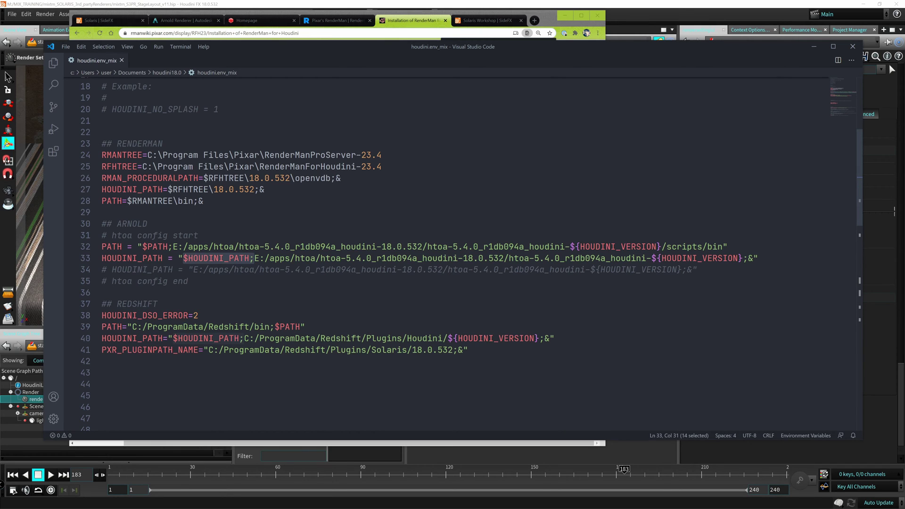
pyautogui.click(235, 270)
pyautogui.hotkey('ctrl', '/')
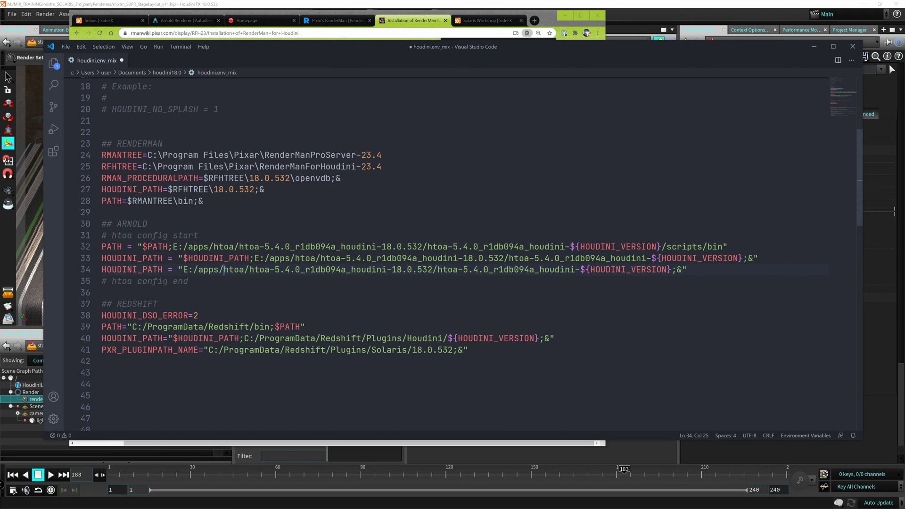
# Comment out the alternative Arnold HOUDINI_PATH line that omits $HOUDINI_PATH
pyautogui.hotkey('shift', 'Home')
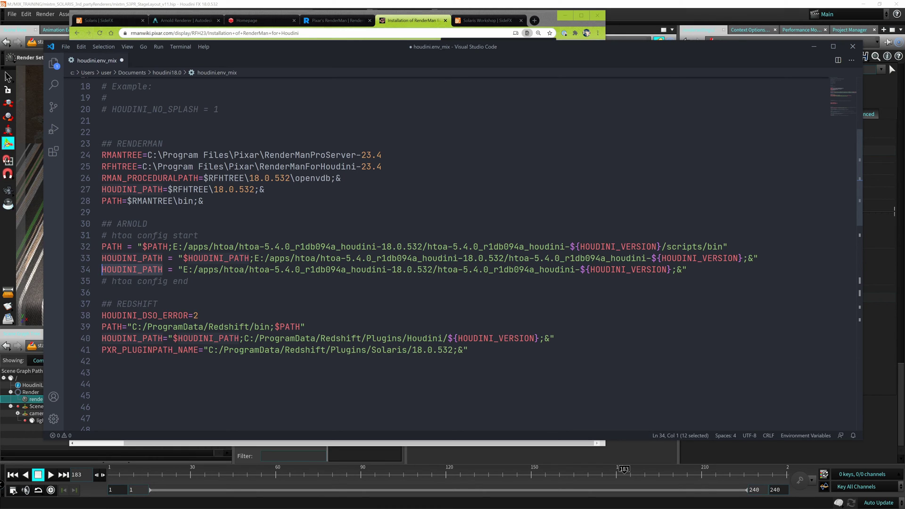
pyautogui.click(234, 269)
pyautogui.hotkey('ctrl', '/')
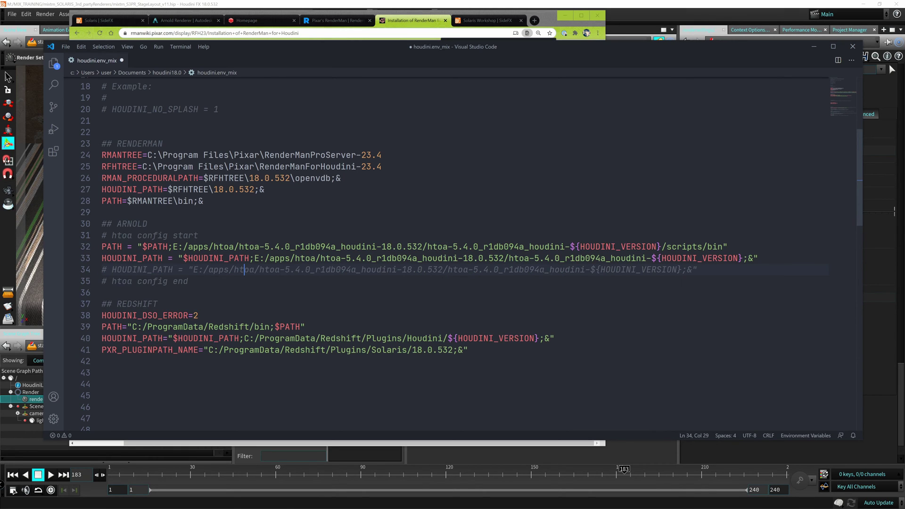
# Compare the $HOUDINI_PATH; prefix in the active Arnold HOUDINI_PATH line with the RenderMan HOUDINI_PATH definition
pyautogui.moveTo(183, 258); pyautogui.dragTo(255, 257)
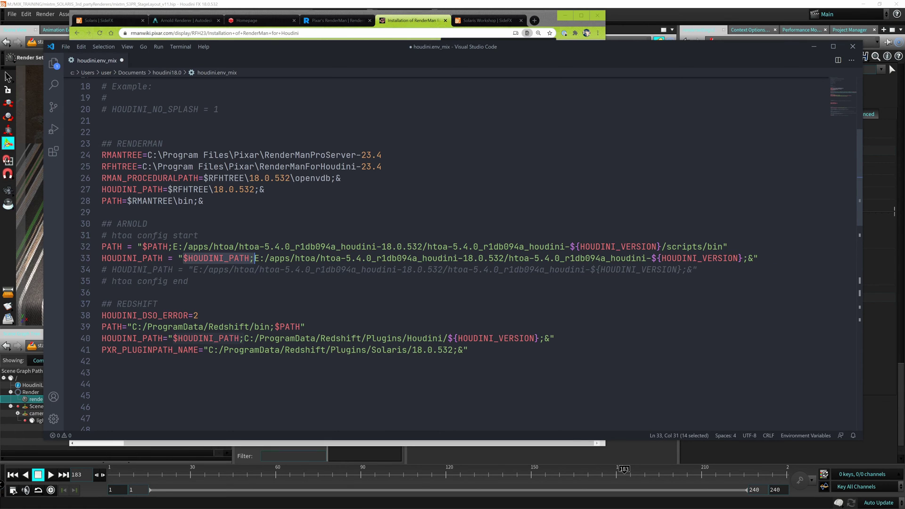
pyautogui.click(163, 190)
pyautogui.moveTo(163, 189); pyautogui.dragTo(102, 189)
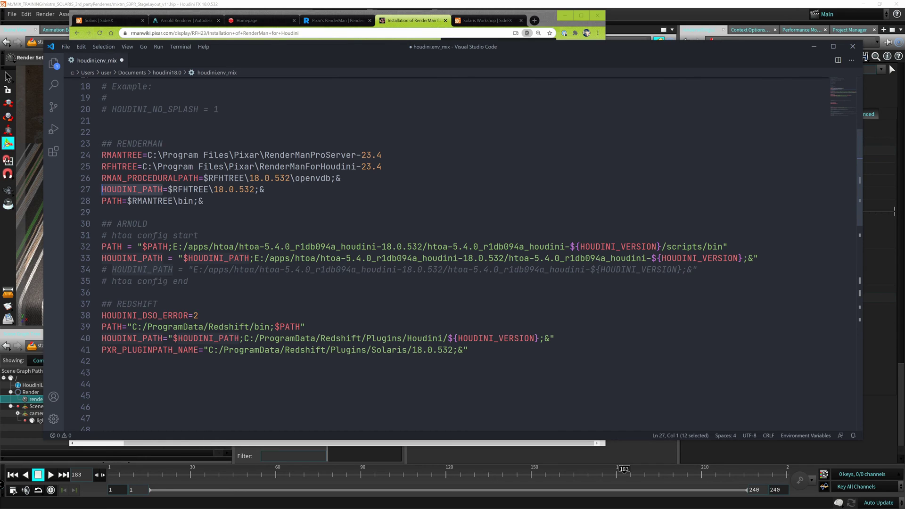
pyautogui.click(193, 259)
pyautogui.moveTo(182, 258); pyautogui.dragTo(251, 258)
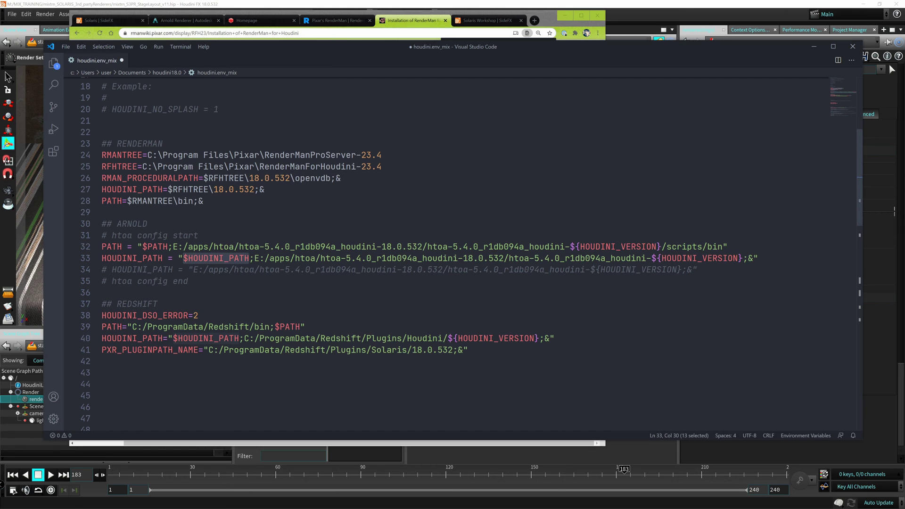
pyautogui.moveTo(265, 189); pyautogui.dragTo(178, 189)
pyautogui.moveTo(254, 259); pyautogui.dragTo(188, 258)
# Examine the $HOUDINI_PATH; prefix in the Redshift HOUDINI_PATH line and how it follows on from the Arnold entry
pyautogui.scroll(-2, 471, 254)
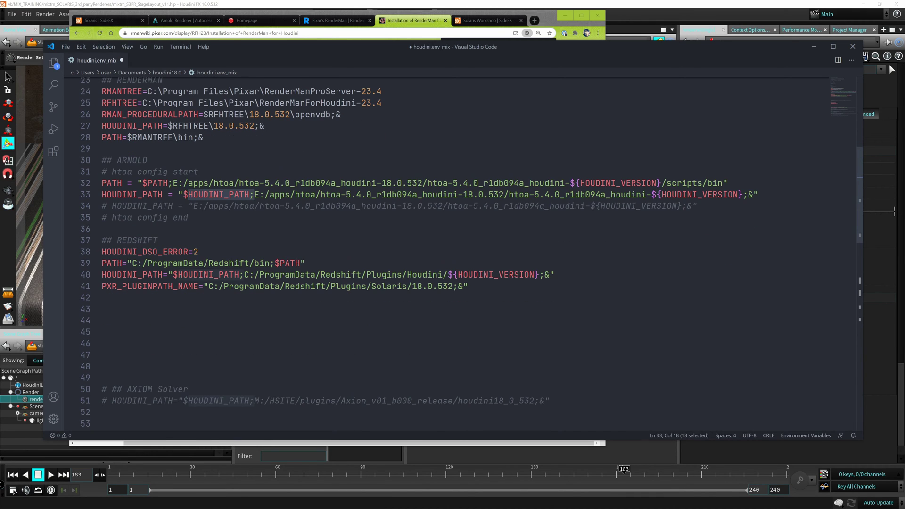
pyautogui.click(173, 274)
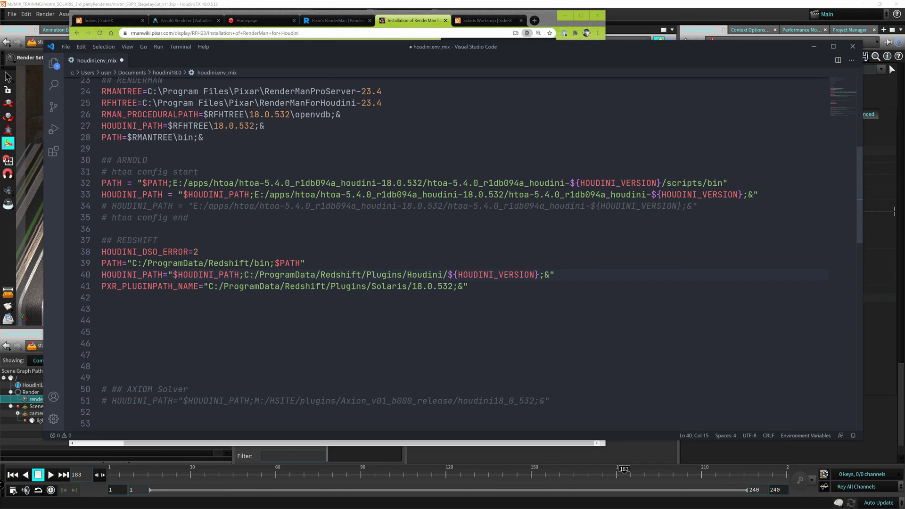
pyautogui.hotkey('shift', 'Right')
pyautogui.hotkey('shift', 'Right')
pyautogui.hotkey('shift', 'Right')
pyautogui.hotkey('shift', 'Right')
pyautogui.hotkey('shift', 'Right')
pyautogui.hotkey('shift', 'Right')
pyautogui.hotkey('shift', 'Right')
pyautogui.hotkey('shift', 'Right')
pyautogui.hotkey('shift', 'Right')
pyautogui.hotkey('shift', 'Right')
pyautogui.hotkey('shift', 'Right')
pyautogui.hotkey('shift', 'Right')
pyautogui.hotkey('shift', 'Right')
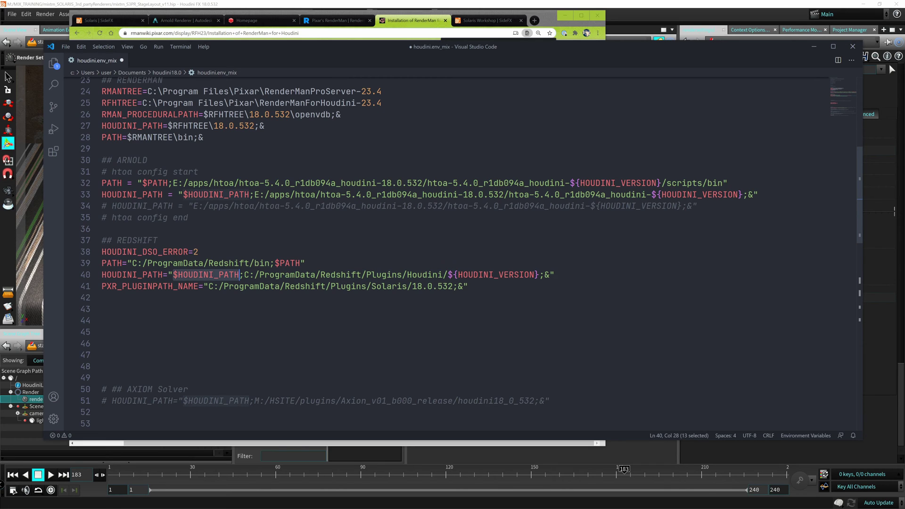
pyautogui.click(158, 194)
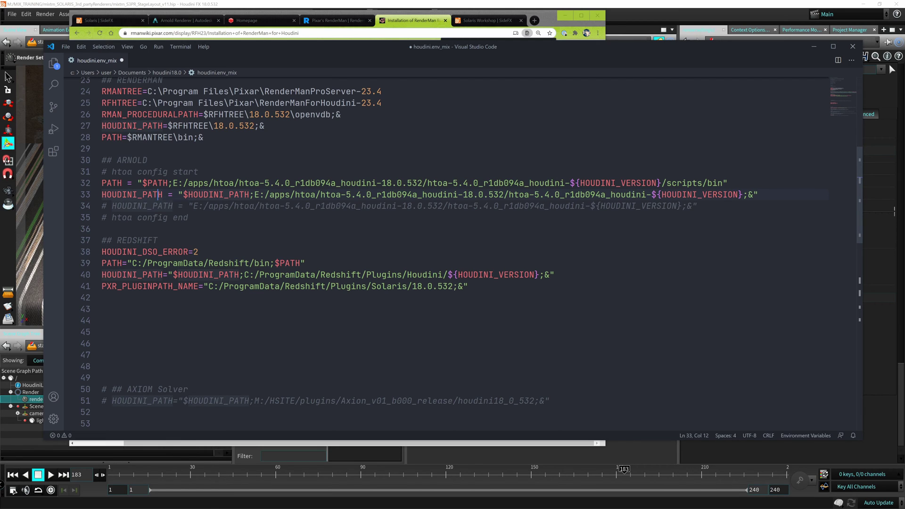
pyautogui.click(234, 274)
pyautogui.moveTo(240, 275); pyautogui.dragTo(172, 274)
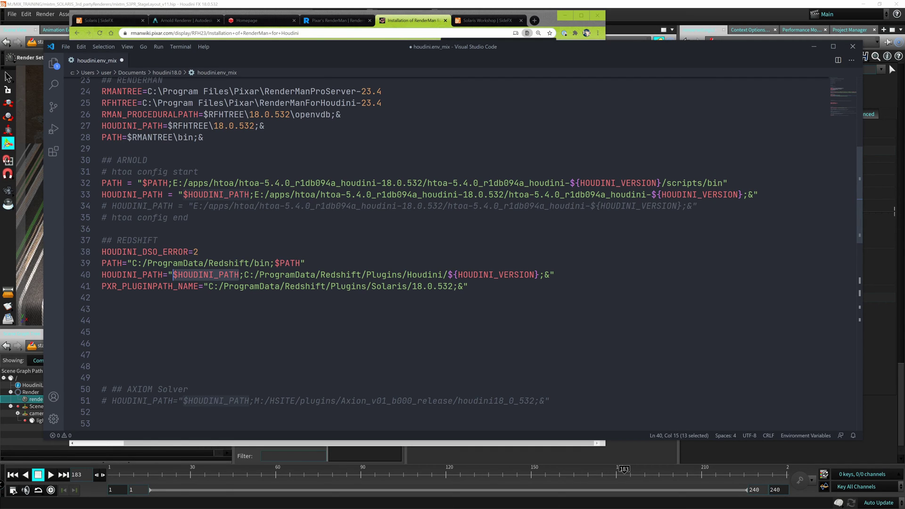
pyautogui.moveTo(244, 274); pyautogui.dragTo(172, 275)
# Review the RenderMan HOUDINI_PATH variable and its $RFHTREE\18.0.532;& value as the first definition in the chain
pyautogui.scroll(1, 452, 255)
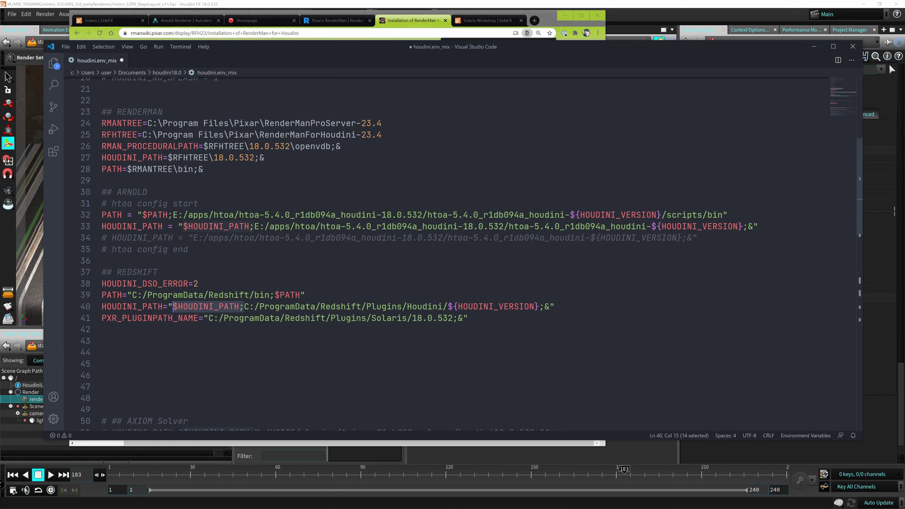
pyautogui.moveTo(163, 157); pyautogui.dragTo(158, 157)
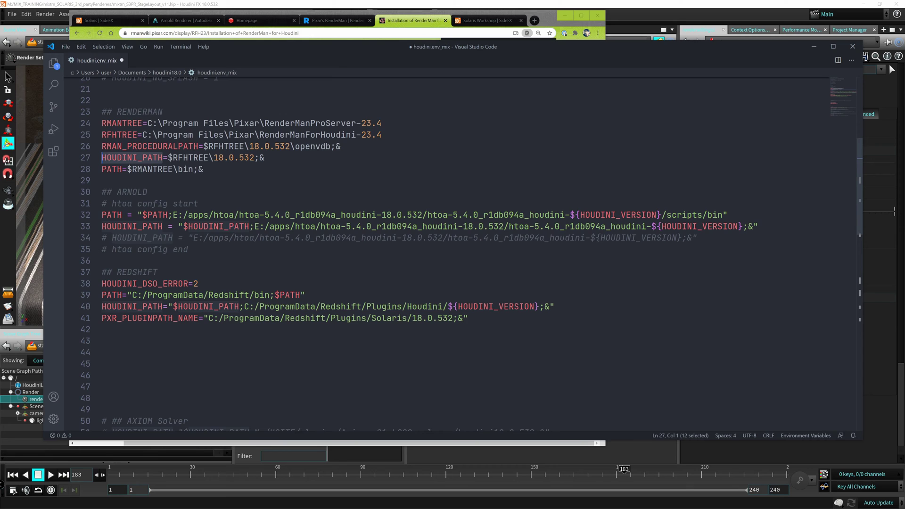
pyautogui.scroll(3, 452, 254)
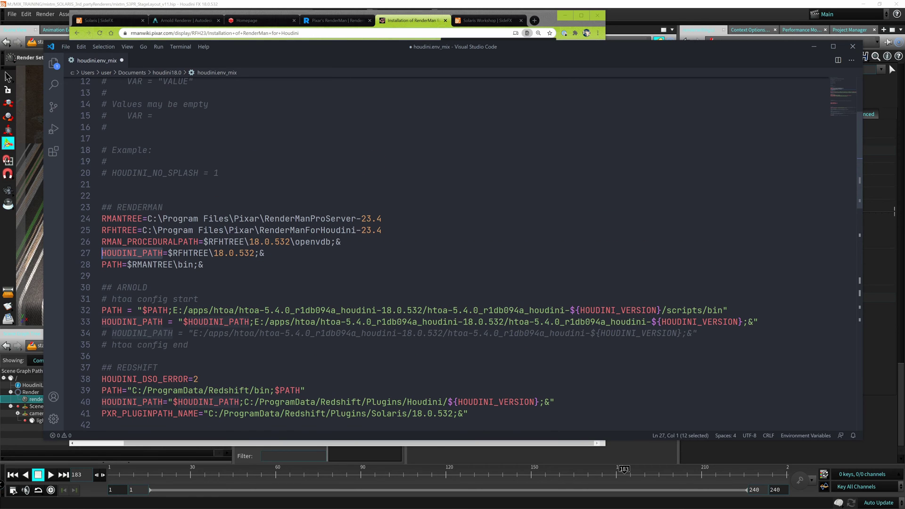
pyautogui.moveTo(167, 253); pyautogui.dragTo(265, 253)
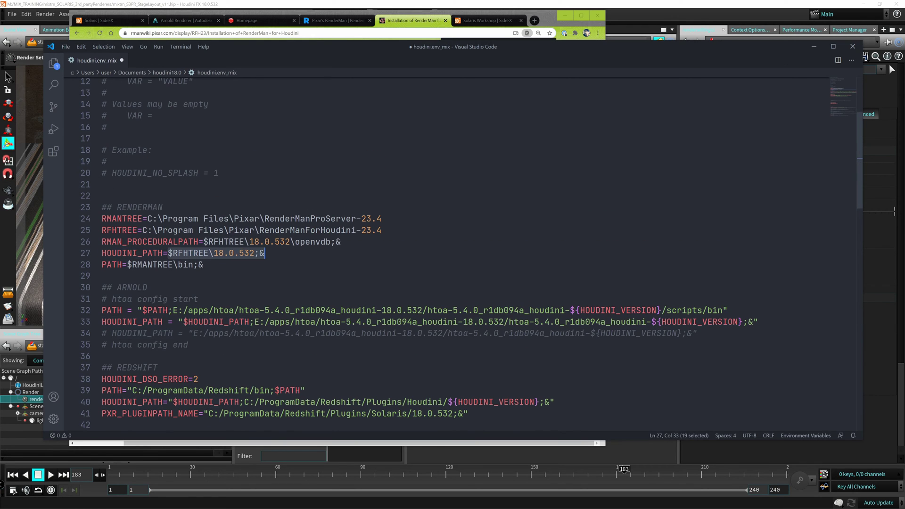
pyautogui.scroll(-2, 453, 254)
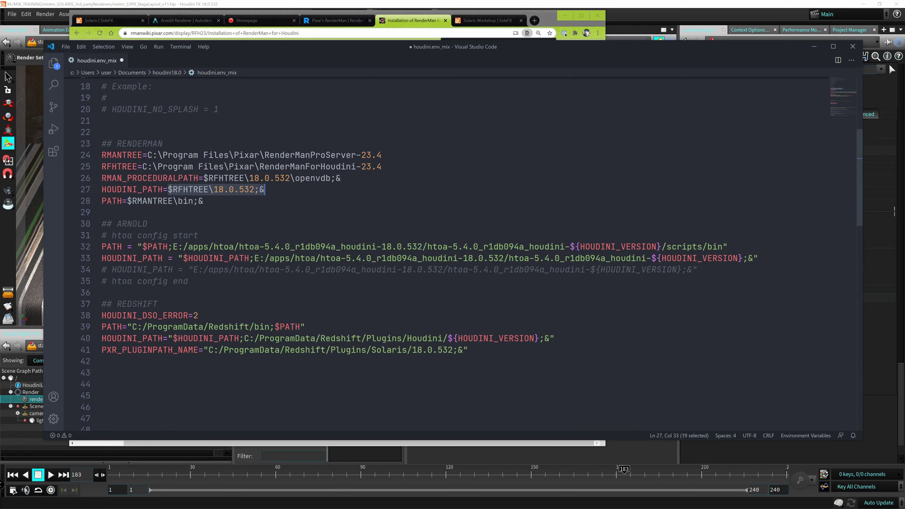
pyautogui.scroll(-1, 452, 254)
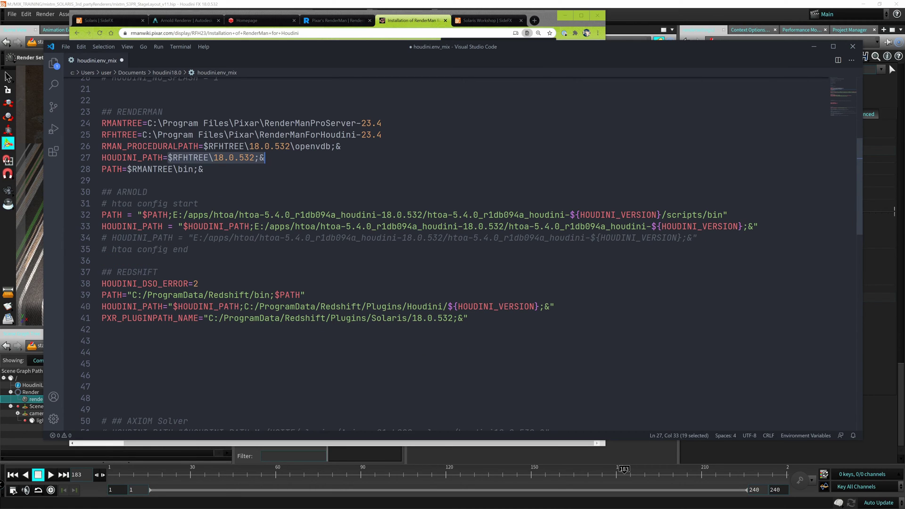
# Compare the $PATH; prefix in the Arnold PATH line with the RenderMan PATH=$RMANTREE\bin;& line
pyautogui.moveTo(172, 215); pyautogui.dragTo(142, 215)
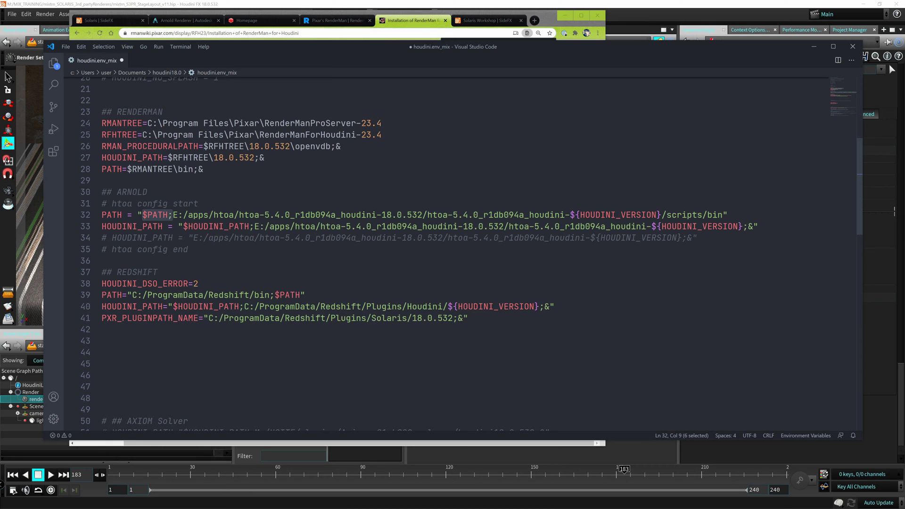
pyautogui.moveTo(204, 169); pyautogui.dragTo(101, 169)
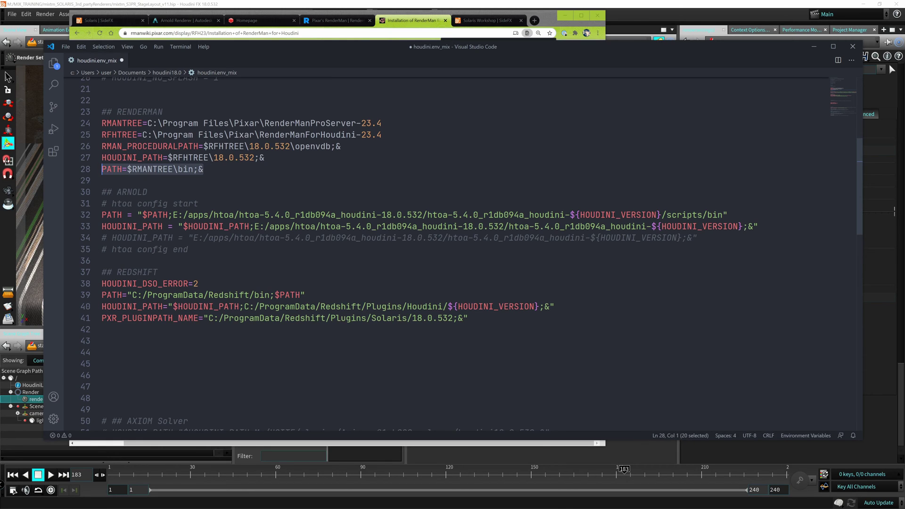
pyautogui.moveTo(142, 215); pyautogui.dragTo(173, 215)
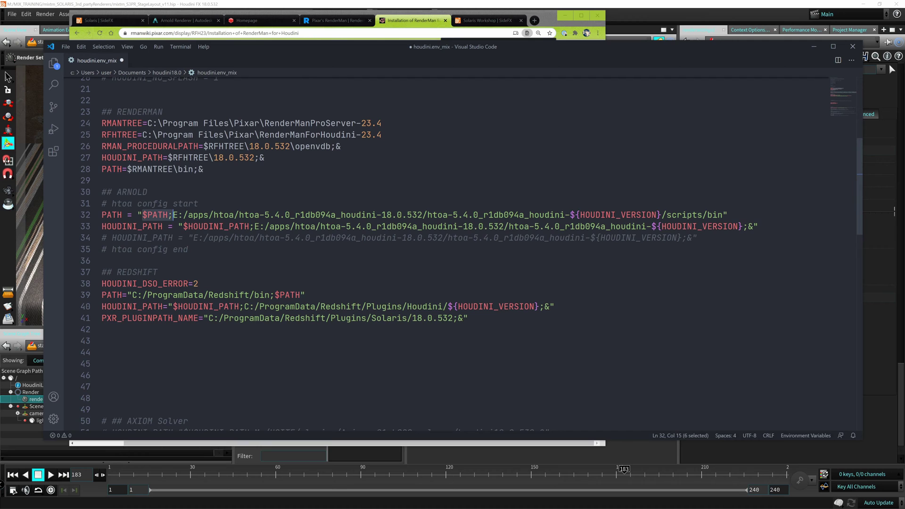
# Examine the order of C:/ProgramData/Redshift/bin and $PATH in the Redshift PATH line against the Arnold and RenderMan PATH values
pyautogui.scroll(-1, 173, 215)
pyautogui.moveTo(132, 263); pyautogui.dragTo(102, 263)
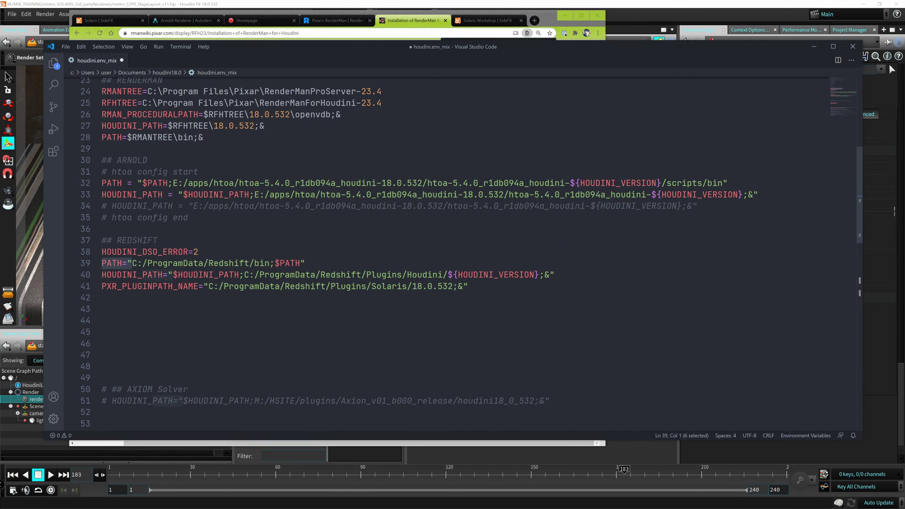
pyautogui.moveTo(274, 263)
pyautogui.mouseDown()
pyautogui.moveTo(300, 262)
pyautogui.moveTo(270, 263)
pyautogui.mouseUp()
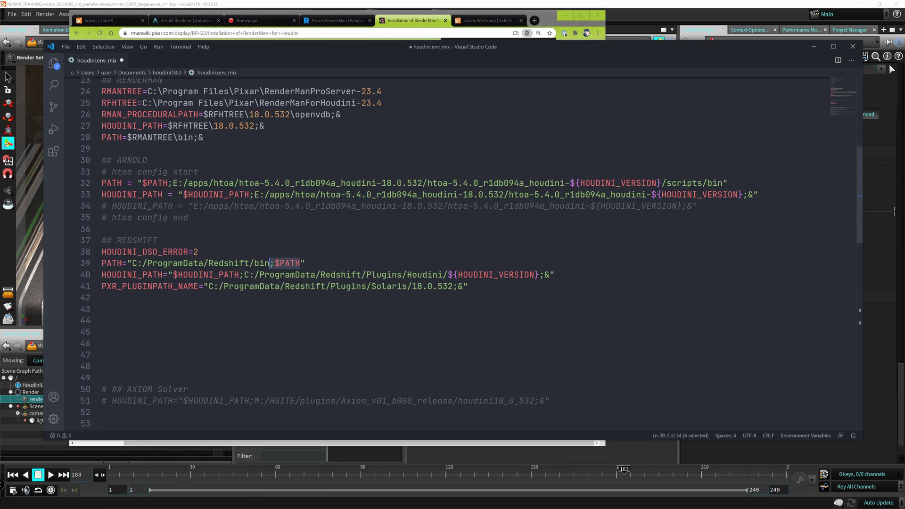
pyautogui.click(285, 263)
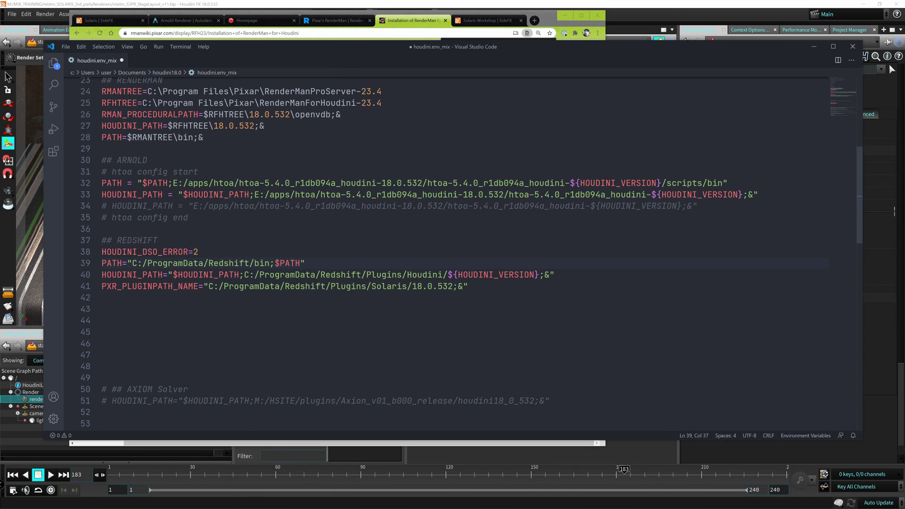
pyautogui.moveTo(300, 263); pyautogui.dragTo(274, 263)
pyautogui.moveTo(127, 263); pyautogui.dragTo(274, 263)
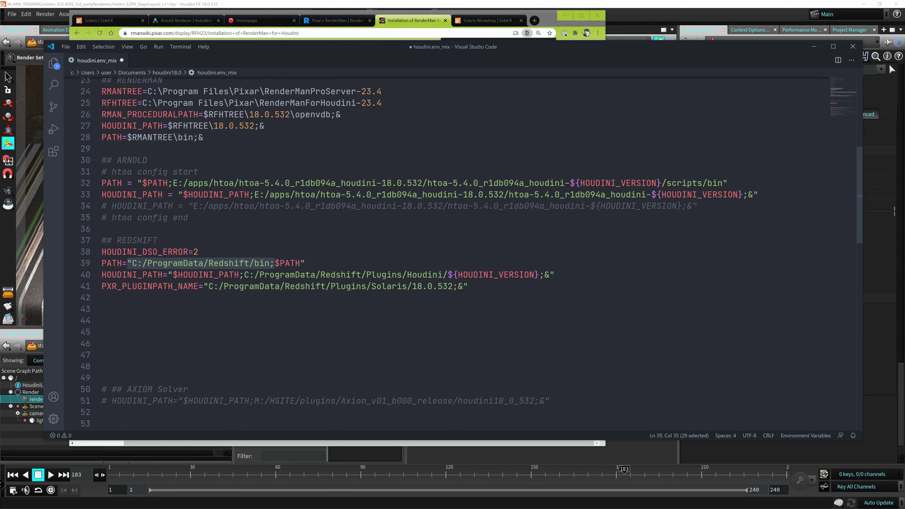
pyautogui.moveTo(173, 183); pyautogui.dragTo(229, 183)
pyautogui.moveTo(122, 137); pyautogui.dragTo(194, 137)
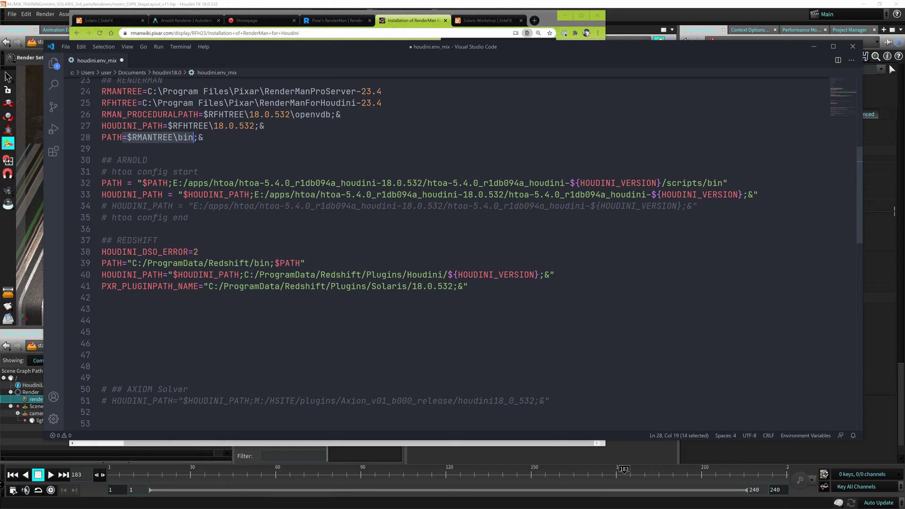
# Compare the Redshift PXR_PLUGINPATH_NAME line's Solaris plugin folder with the Houdini plugin folder in its HOUDINI_PATH line
pyautogui.moveTo(275, 263); pyautogui.dragTo(235, 274)
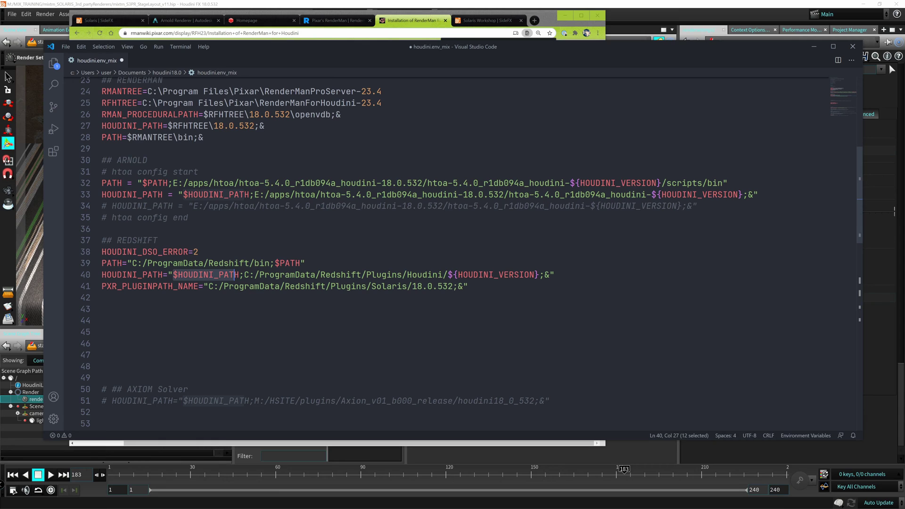
pyautogui.moveTo(102, 286)
pyautogui.mouseDown()
pyautogui.moveTo(193, 286)
pyautogui.moveTo(117, 286)
pyautogui.mouseUp()
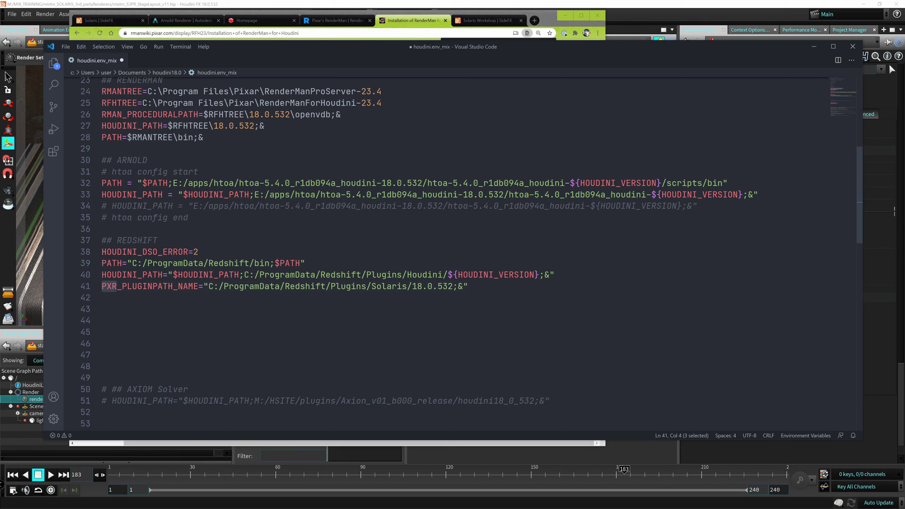
pyautogui.moveTo(198, 286); pyautogui.dragTo(408, 286)
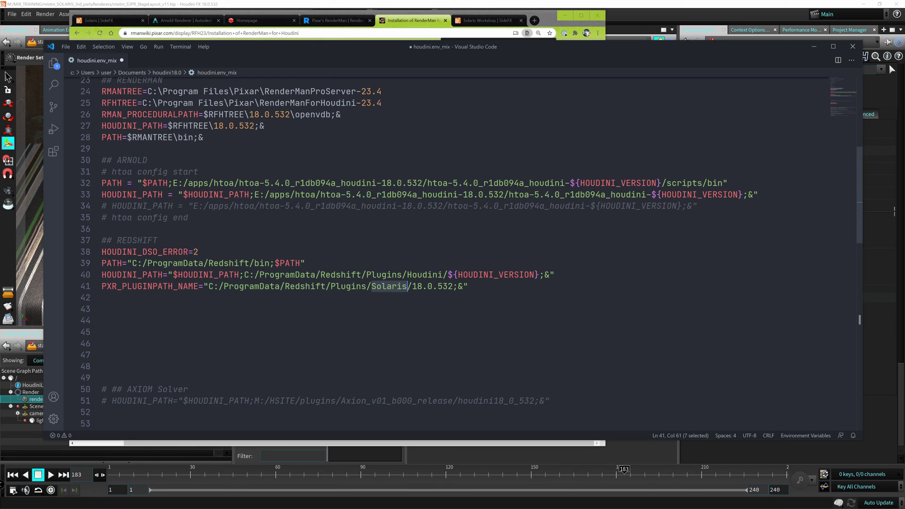
pyautogui.click(351, 275)
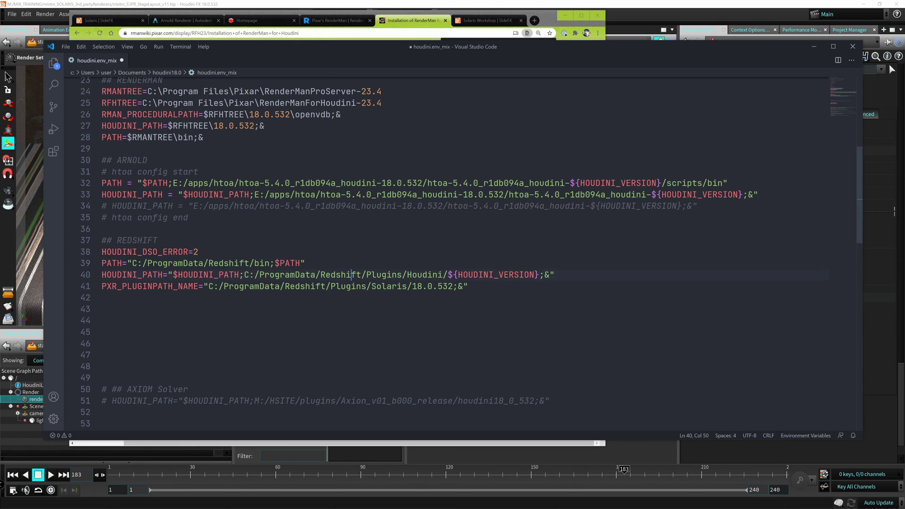
pyautogui.doubleClick(351, 274)
pyautogui.doubleClick(425, 275)
pyautogui.doubleClick(389, 286)
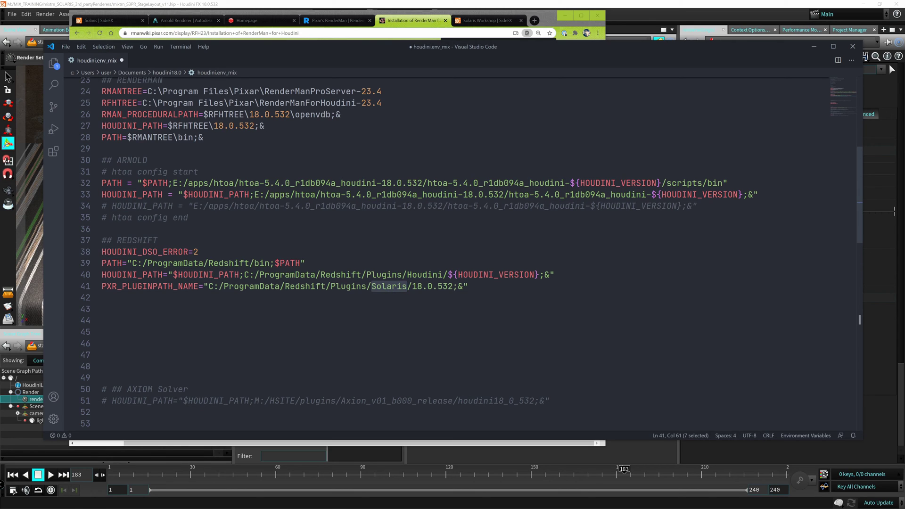
# Compare the ${HOUDINI_VERSION} variable in Redshift's HOUDINI_PATH with the explicit 18.0.532 in PXR_PLUGINPATH_NAME and review the whole file
pyautogui.moveTo(454, 274); pyautogui.dragTo(540, 274)
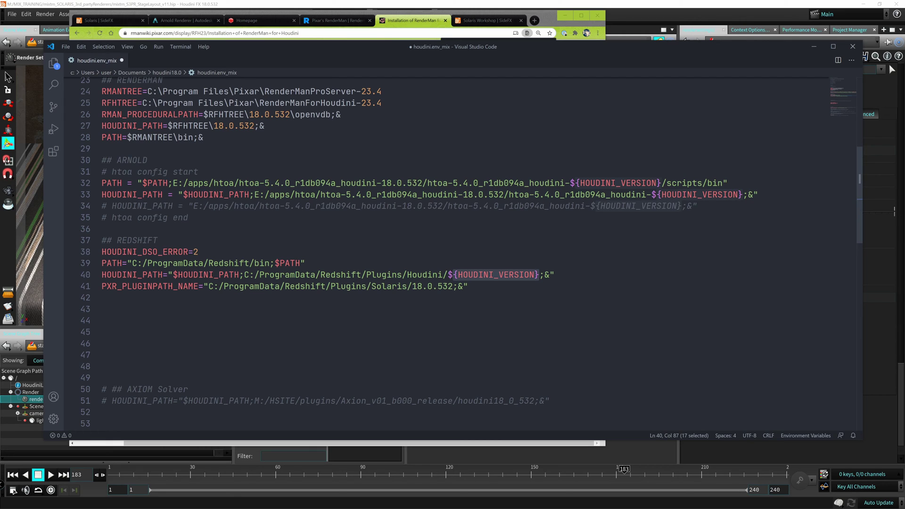
pyautogui.moveTo(437, 286); pyautogui.dragTo(540, 275)
pyautogui.doubleClick(445, 286)
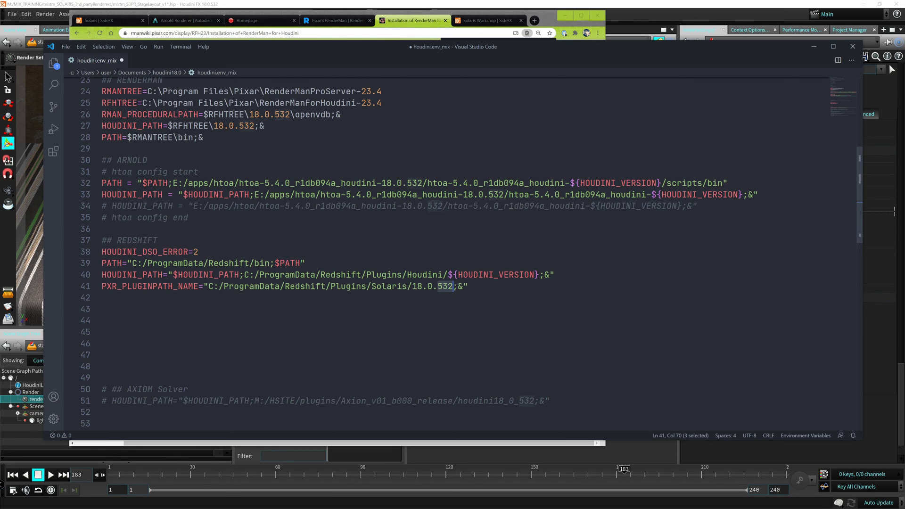
pyautogui.hotkey('shift', 'alt', 'Right')
pyautogui.click(102, 321)
pyautogui.scroll(7, 459, 255)
pyautogui.scroll(-6, 460, 254)
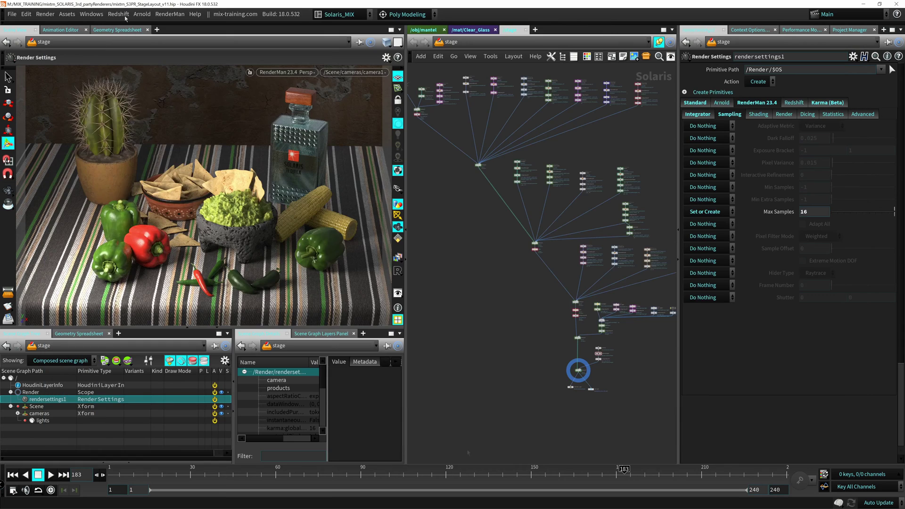
# Switch to Houdini and inspect the commands provided by the Arnold, Redshift and RenderMan plugins
pyautogui.click(118, 14)
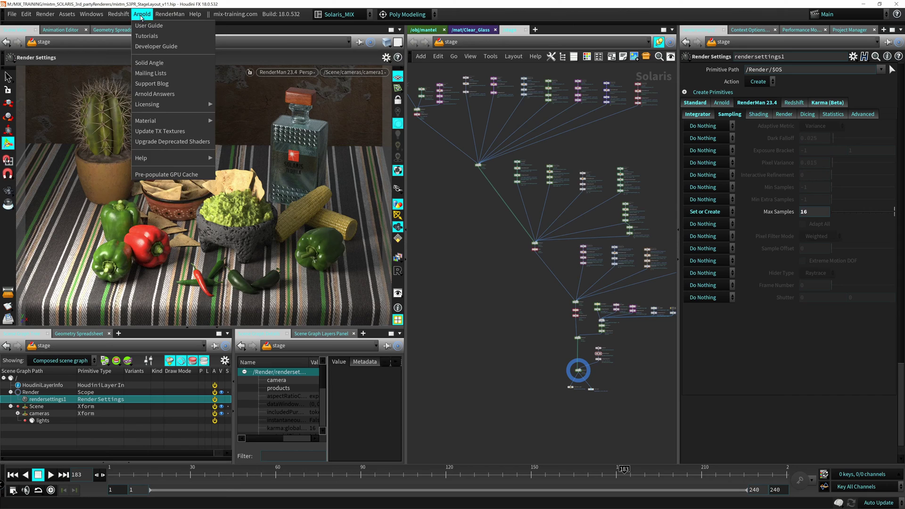
pyautogui.click(142, 15)
pyautogui.click(119, 14)
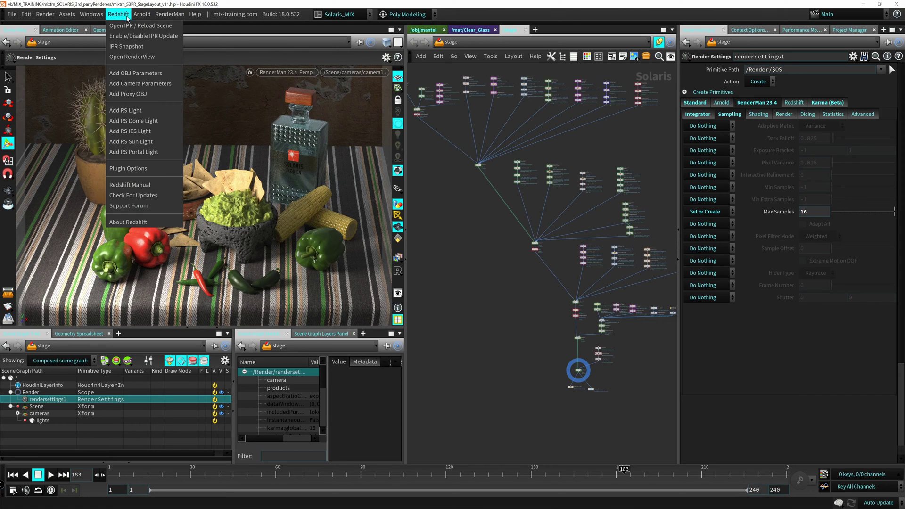
pyautogui.moveTo(166, 15)
pyautogui.moveTo(123, 17)
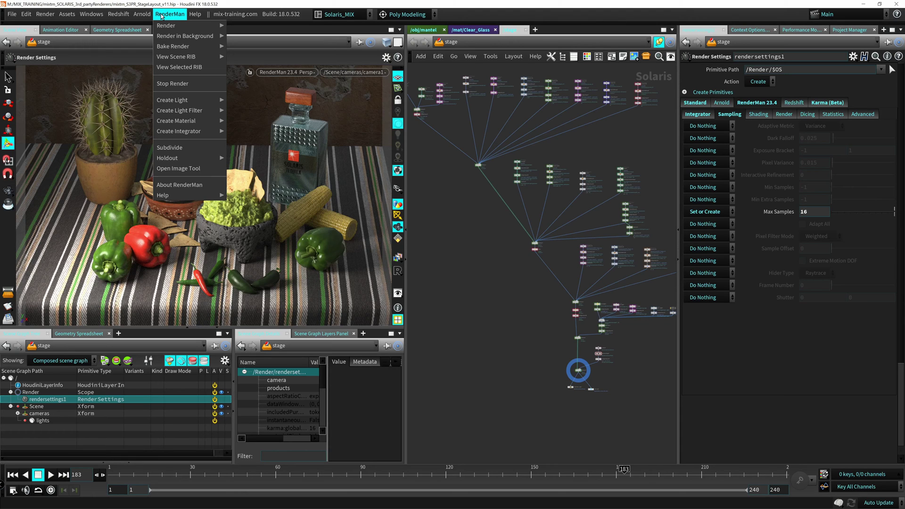
# Switch to Visual Studio Code, remove and restore the semicolon after $HOUDINI_PATH in Arnold's HOUDINI_PATH line, and save houdini.env_mix
pyautogui.click(462, 261)
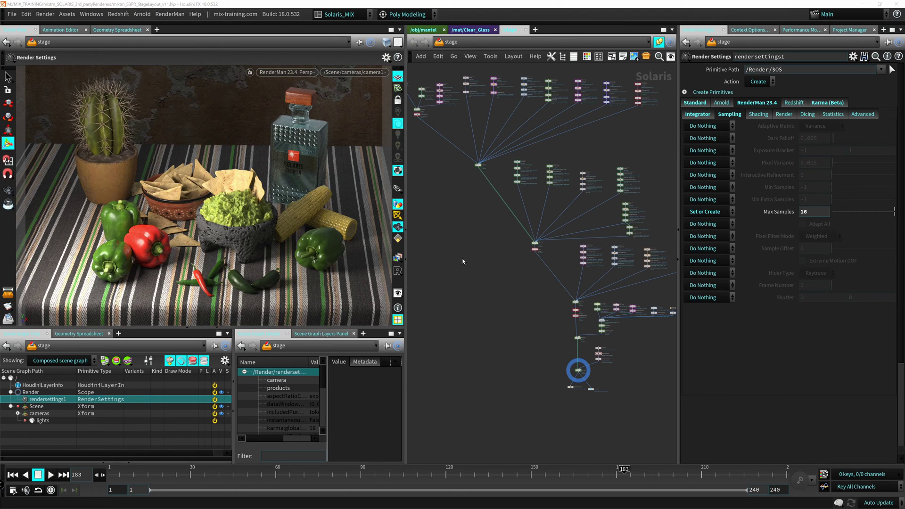
pyautogui.hotkey('alt', 'Tab')
pyautogui.click(188, 249)
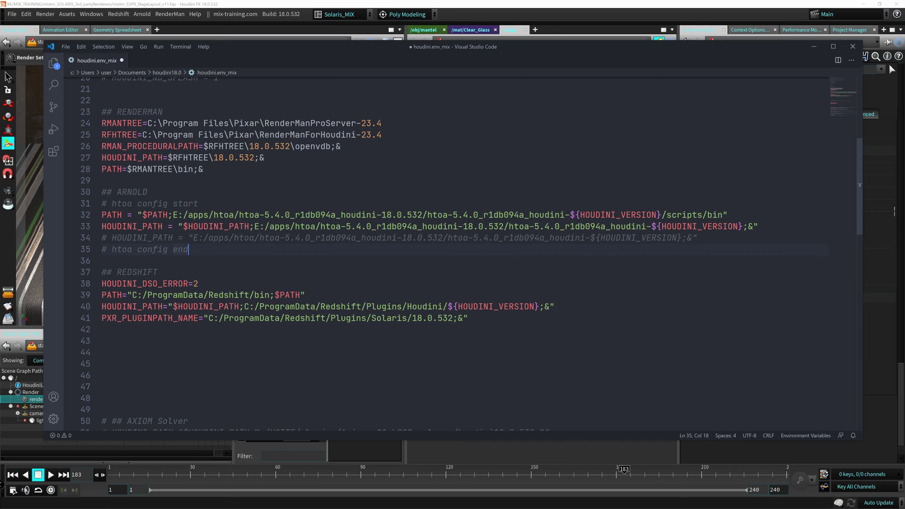
pyautogui.moveTo(254, 226); pyautogui.dragTo(249, 226)
pyautogui.write(':')
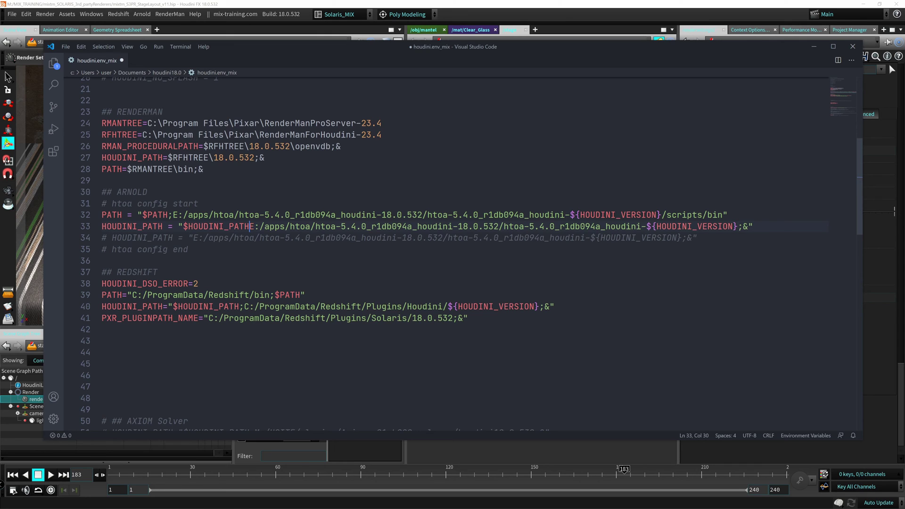
pyautogui.hotkey('ctrl', 's')
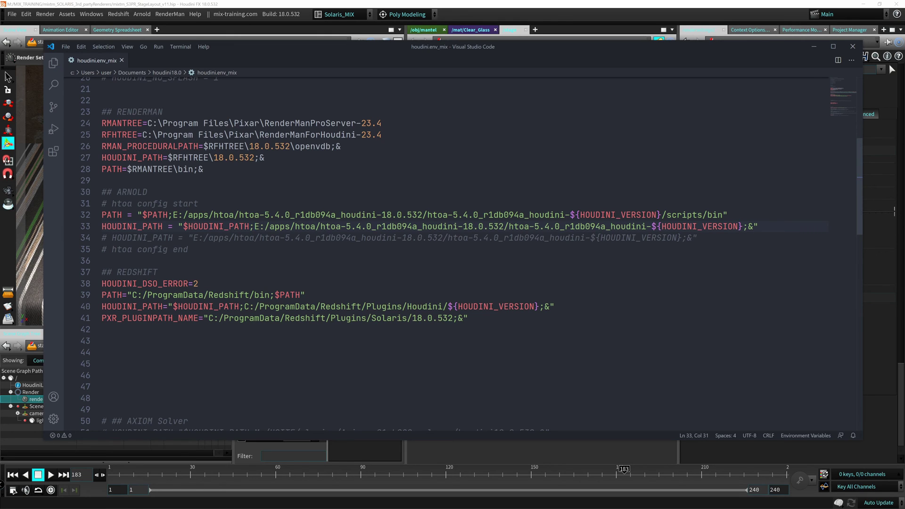
# Examine the viewport's available renderers in Houdini, and the PXR_PLUGINPATH_NAME variable in the Redshift section of houdini.env_mix
pyautogui.click(273, 14)
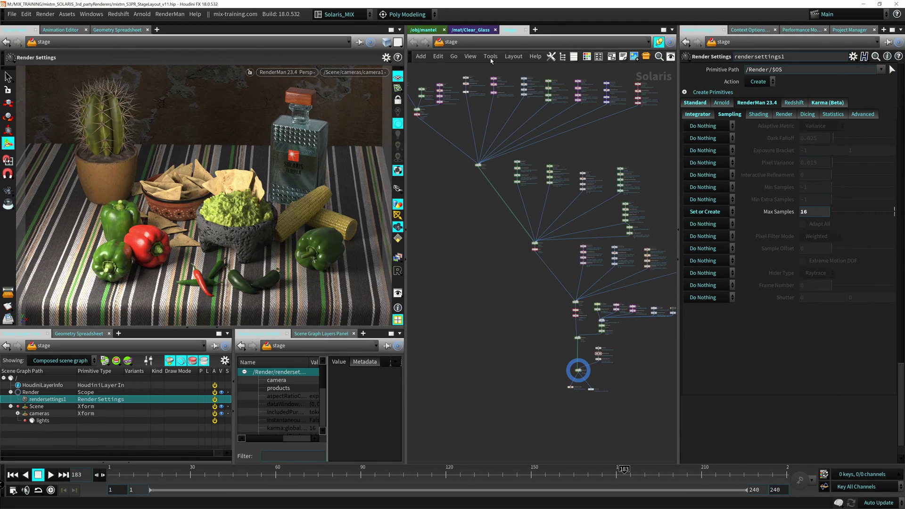
pyautogui.click(474, 43)
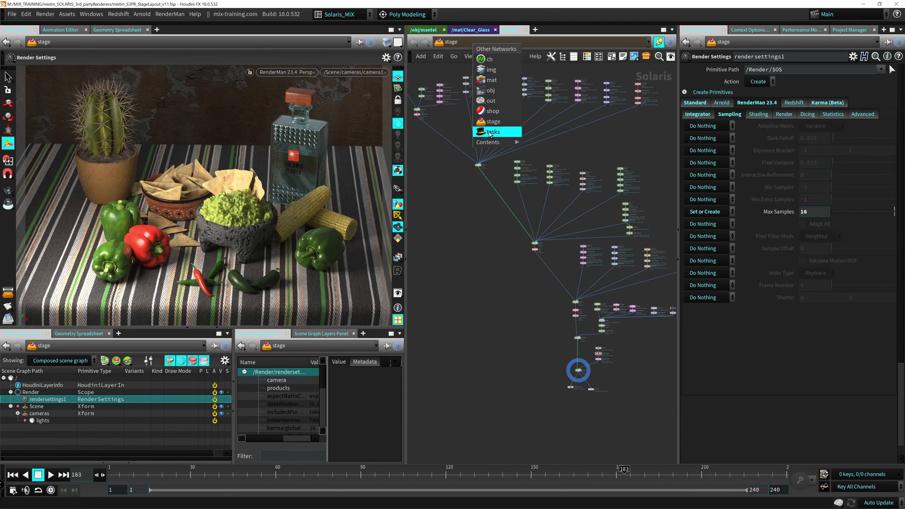
pyautogui.click(465, 205)
pyautogui.click(297, 74)
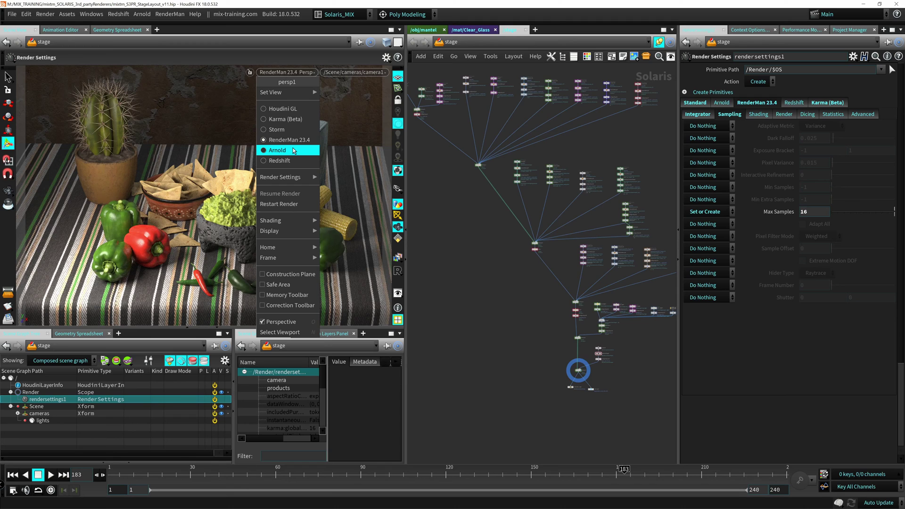
pyautogui.click(464, 256)
pyautogui.hotkey('alt', 'Tab')
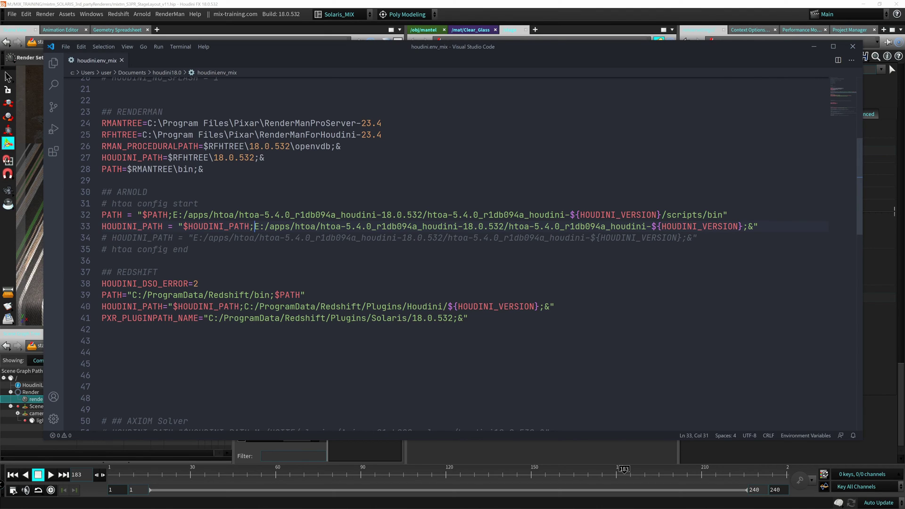
pyautogui.doubleClick(150, 318)
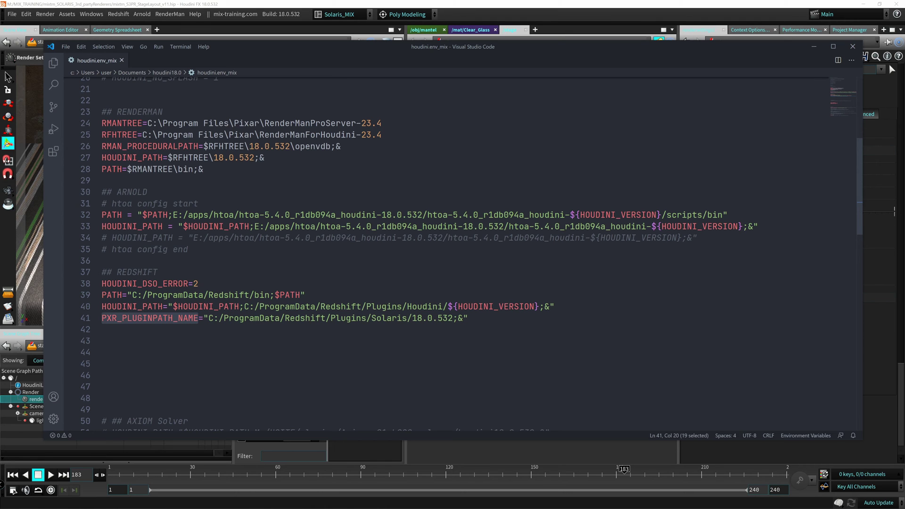
# Return to Houdini, save the scene and set the viewport renderer to Houdini GL
pyautogui.click(474, 460)
pyautogui.hotkey('ctrl', 's')
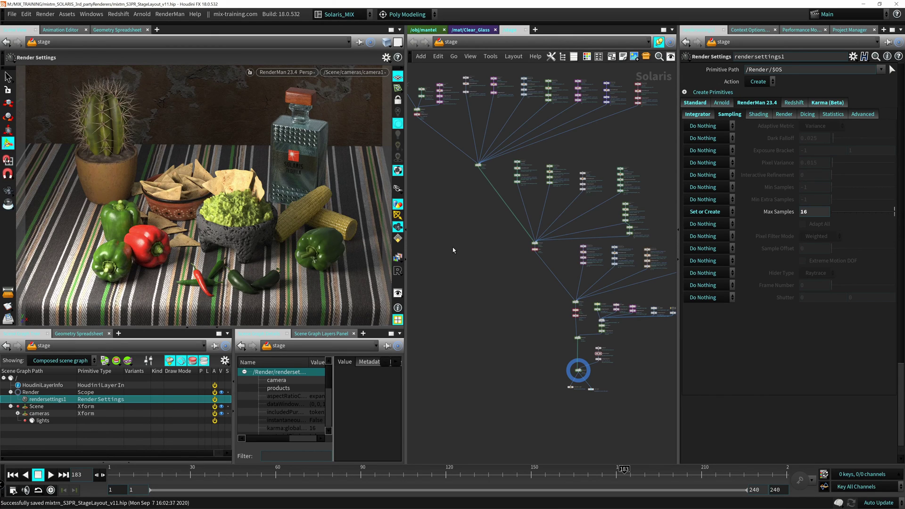
pyautogui.moveTo(464, 217); pyautogui.dragTo(489, 268, button='middle')
pyautogui.moveTo(527, 370); pyautogui.dragTo(506, 227, button='middle')
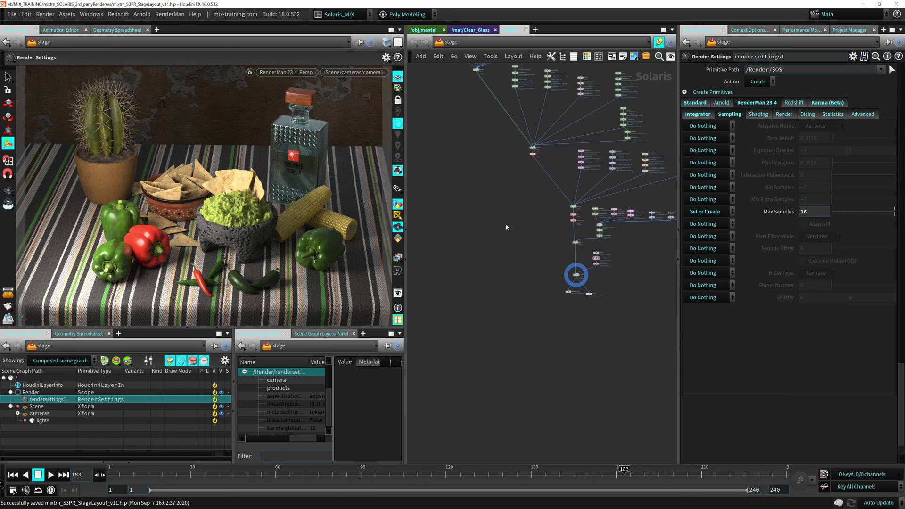
pyautogui.click(295, 73)
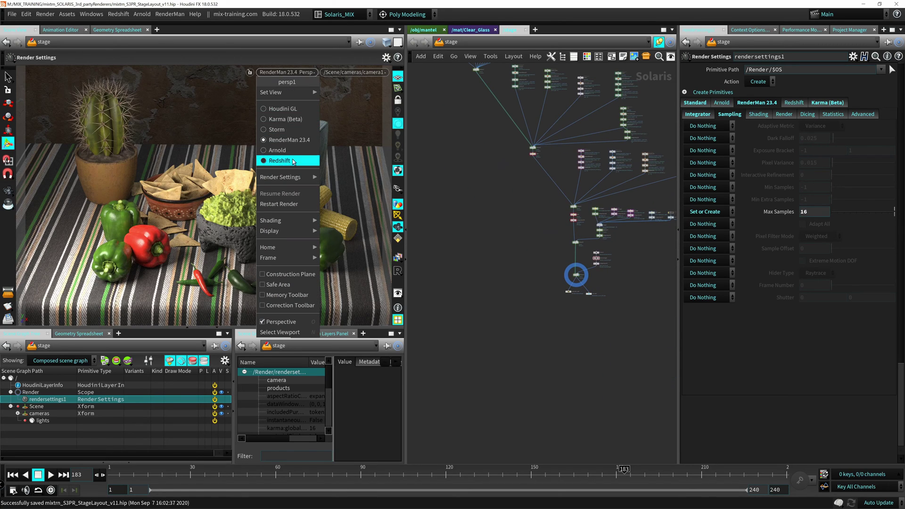
pyautogui.click(291, 111)
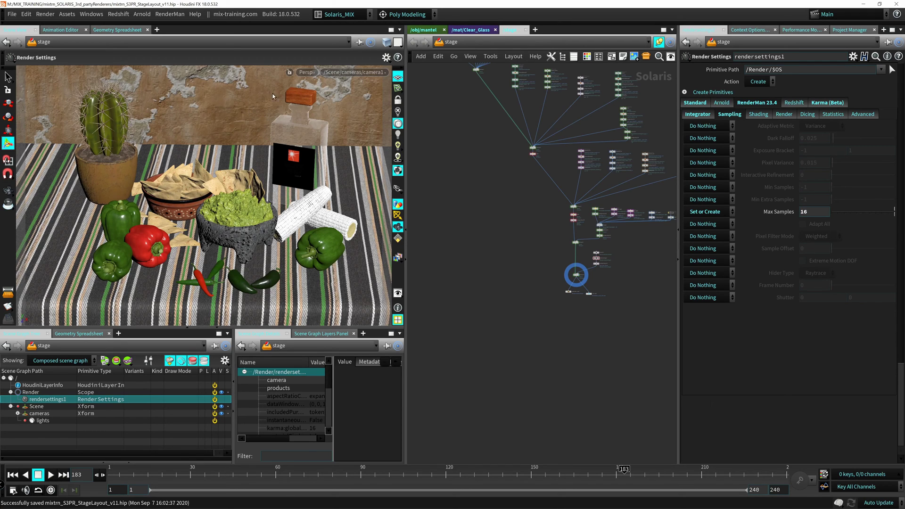
pyautogui.click(306, 73)
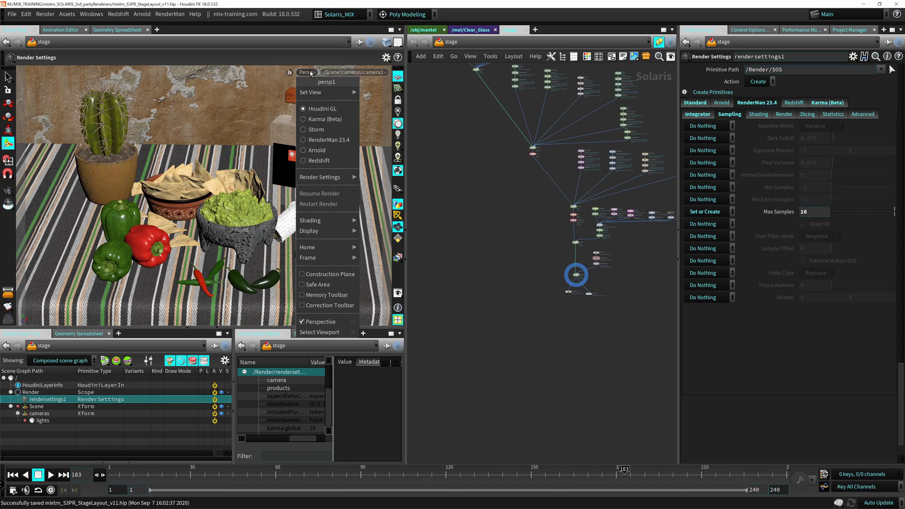
pyautogui.click(327, 109)
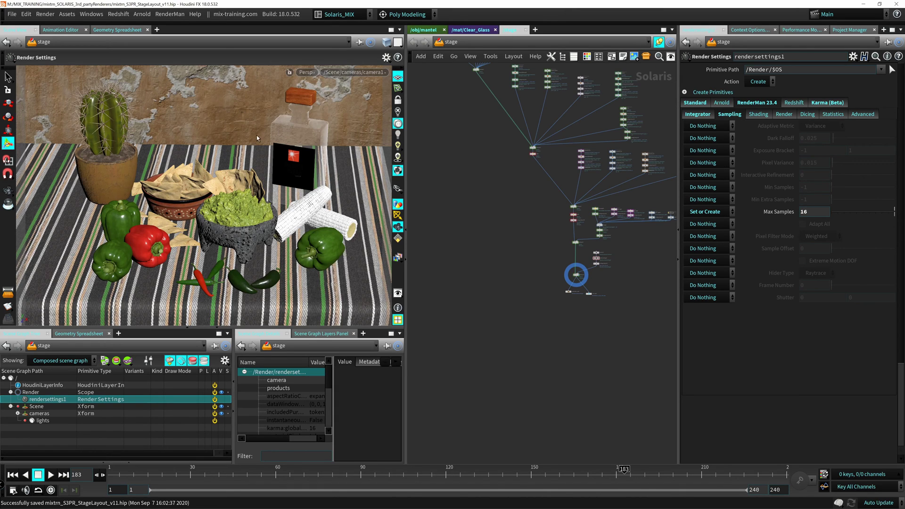
# Render the still life with Karma (Beta) from a free view, and look through /Scene/cameras/camera1
pyautogui.press('Escape')
pyautogui.moveTo(257, 135); pyautogui.dragTo(226, 198)
pyautogui.moveTo(226, 198)
pyautogui.mouseDown(button='right')
pyautogui.moveTo(198, 179)
pyautogui.moveTo(236, 193)
pyautogui.mouseUp(button='right')
pyautogui.moveTo(235, 193); pyautogui.dragTo(275, 181)
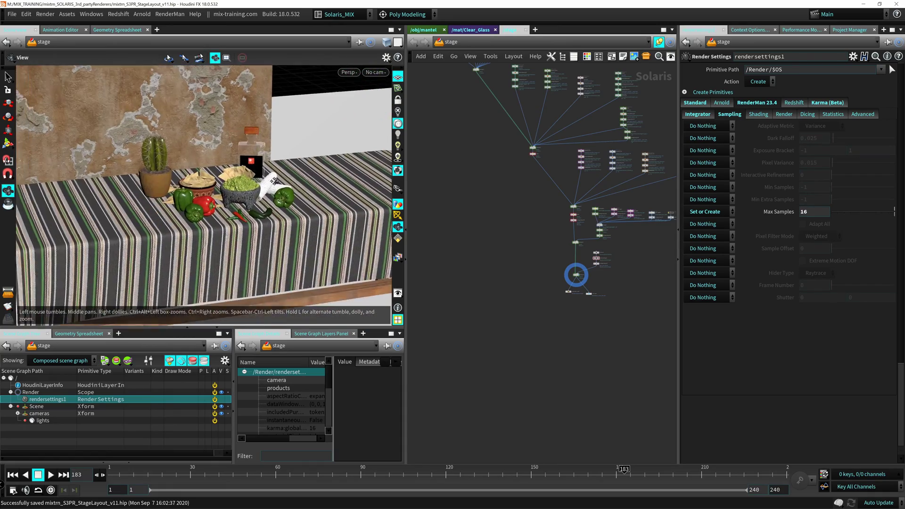
pyautogui.moveTo(274, 182); pyautogui.dragTo(278, 188, button='middle')
pyautogui.moveTo(278, 188); pyautogui.dragTo(261, 127, button='right')
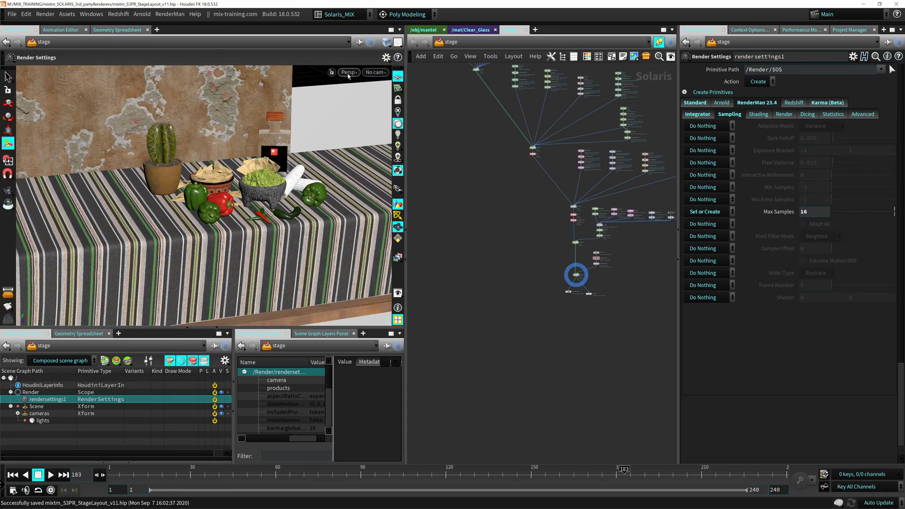
pyautogui.click(348, 73)
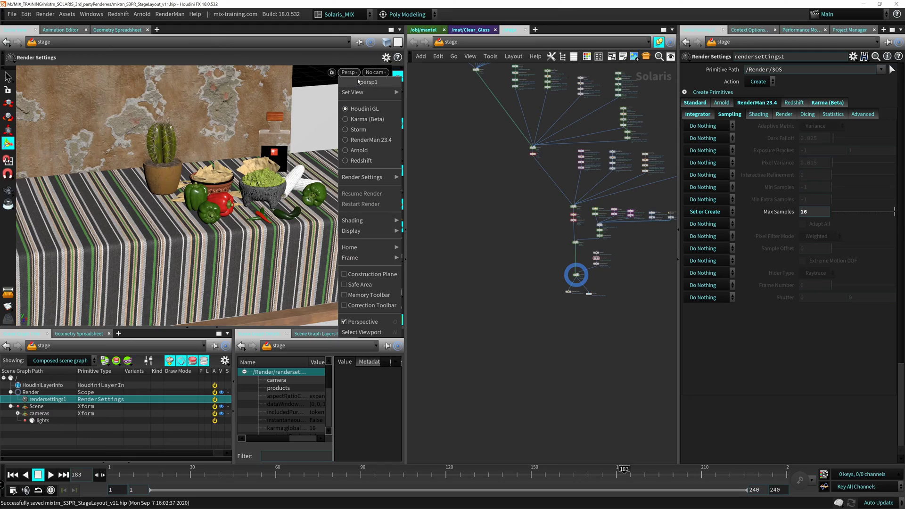
pyautogui.click(359, 124)
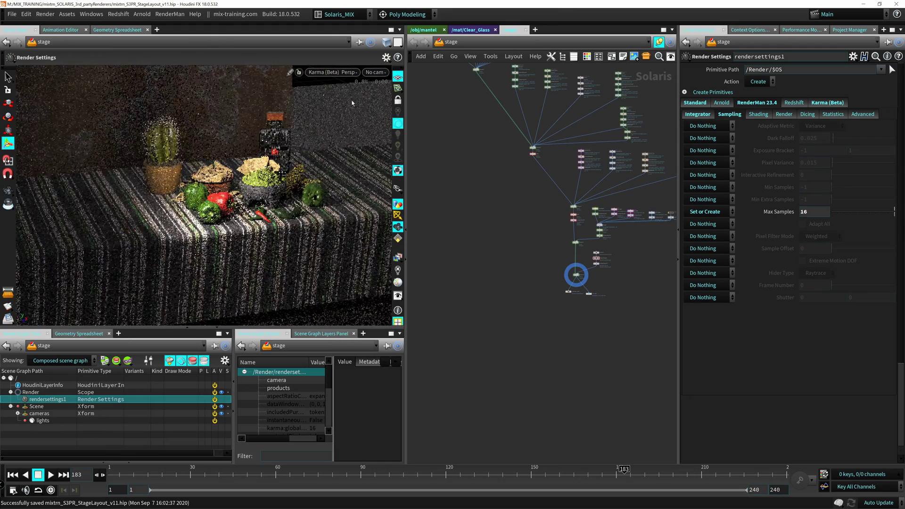
pyautogui.click(376, 72)
pyautogui.click(392, 83)
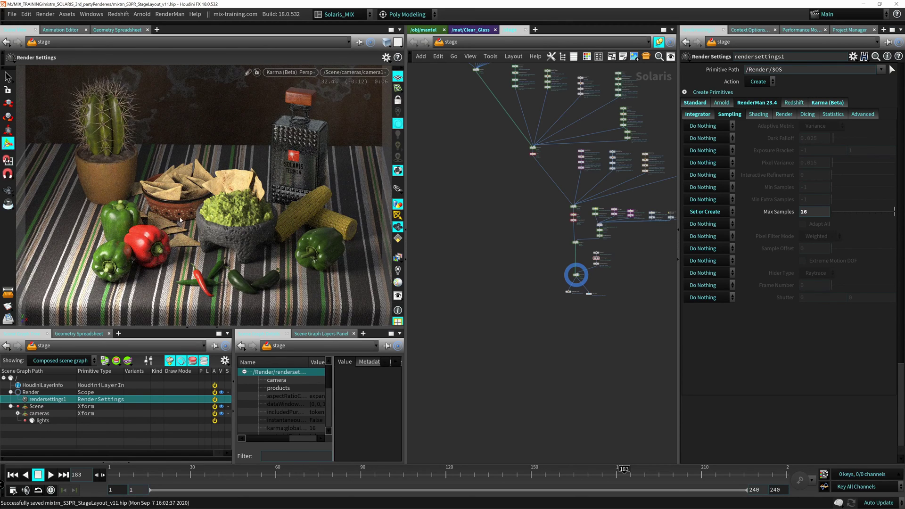
# Render the camera1 view with RenderMan 23.4, followed by Arnold
pyautogui.click(288, 73)
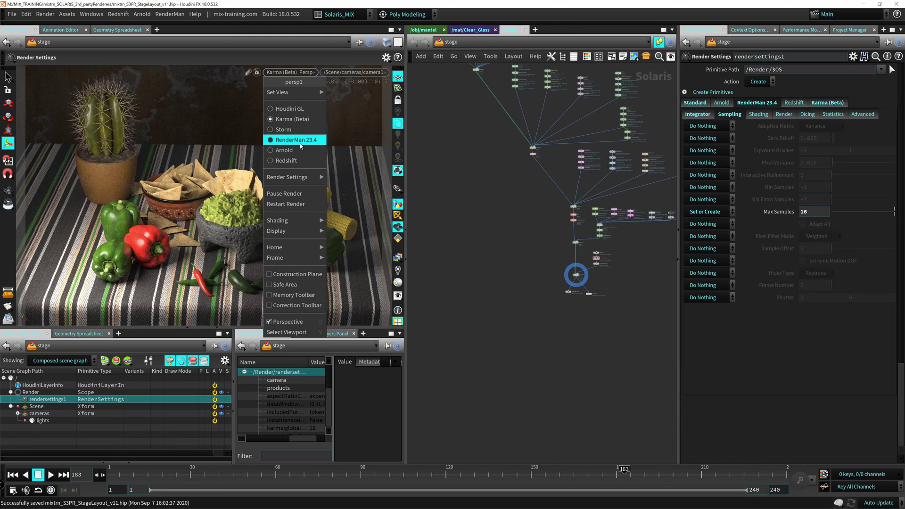
pyautogui.click(300, 143)
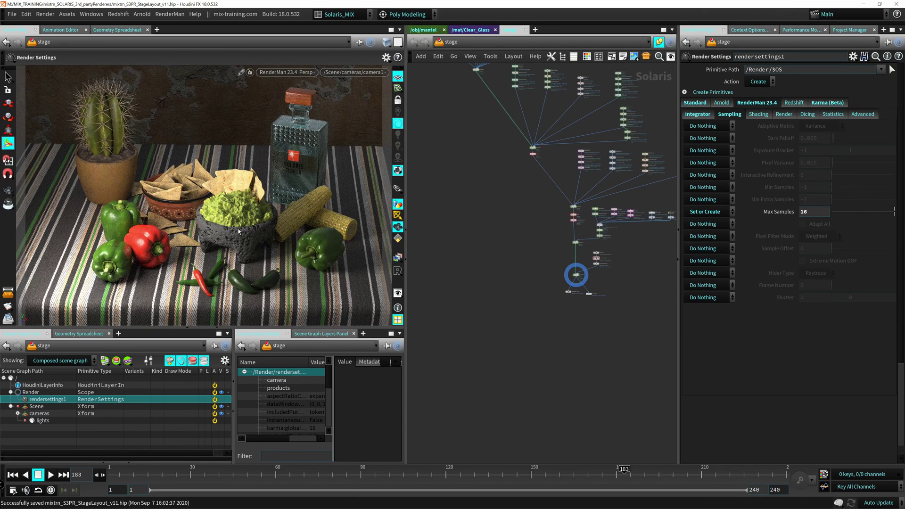
pyautogui.click(282, 72)
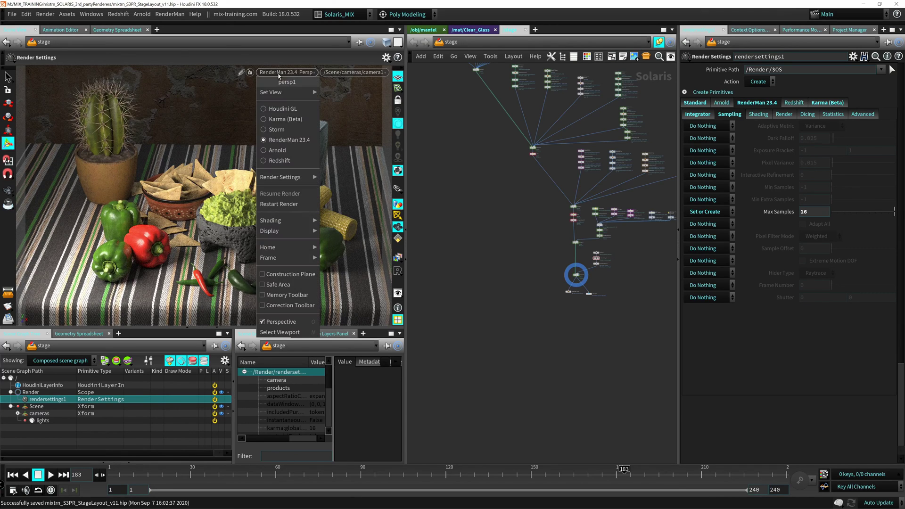
pyautogui.click(274, 150)
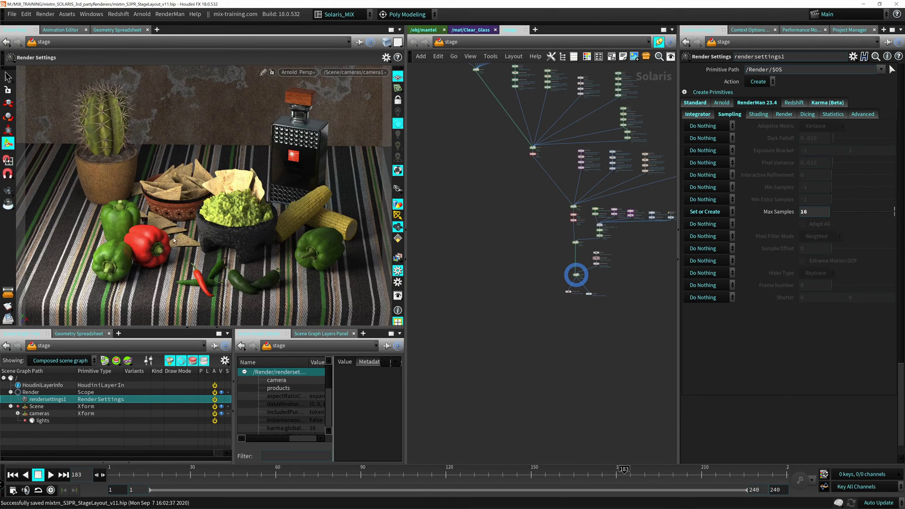
# Choose Default (/Render/rendersettings1) as the viewport's render settings and switch its renderer to Redshift
pyautogui.click(382, 71)
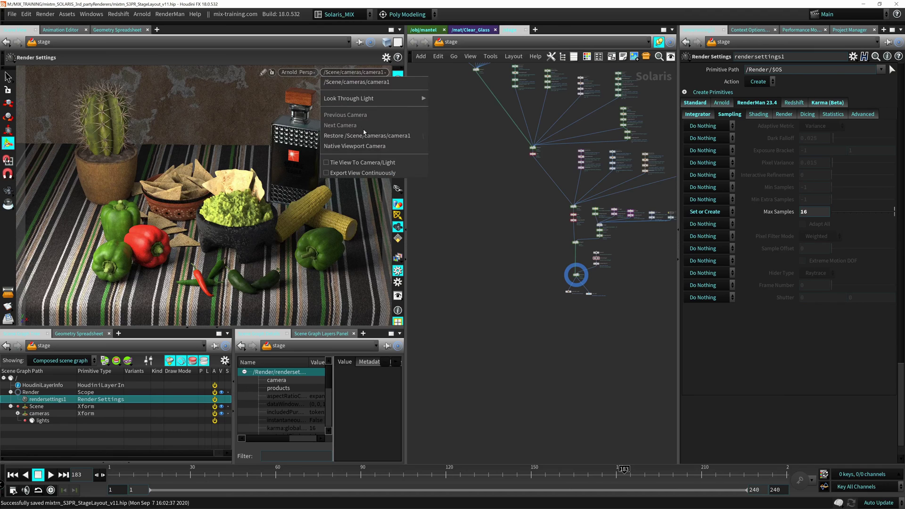
pyautogui.click(308, 73)
pyautogui.click(307, 75)
pyautogui.moveTo(322, 180)
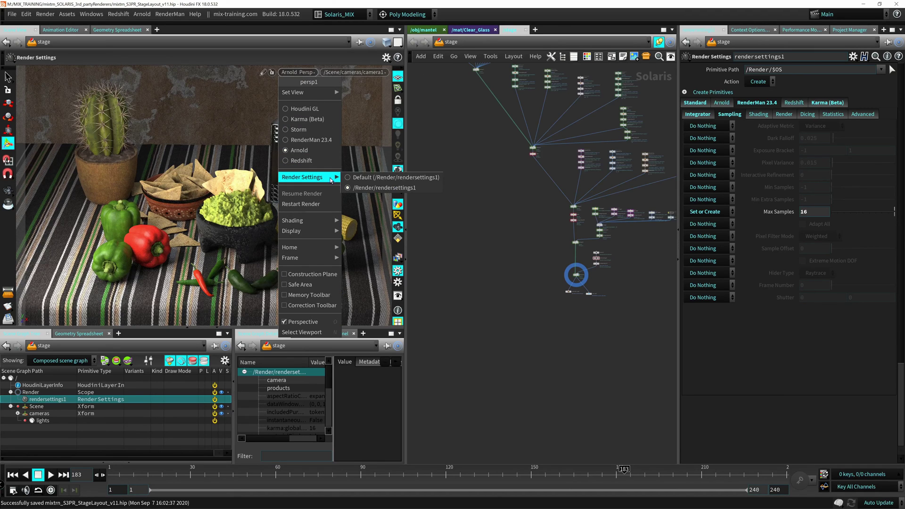
pyautogui.click(354, 178)
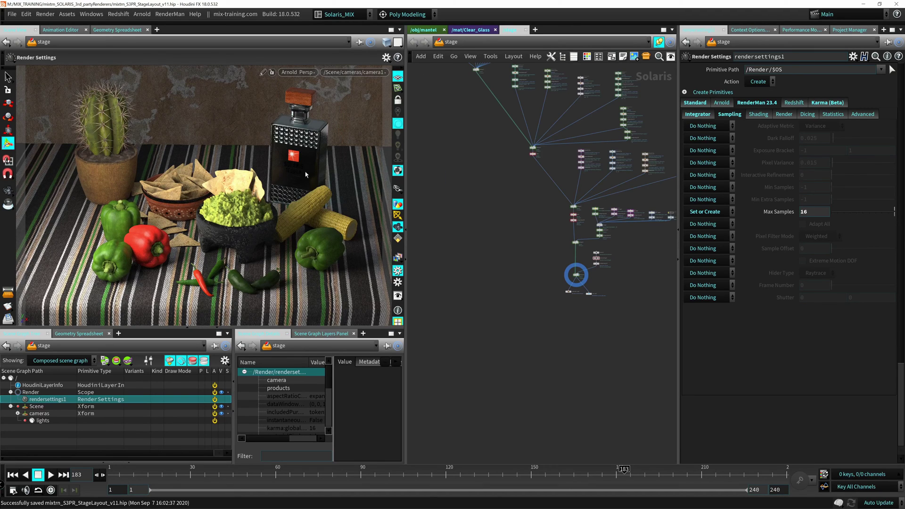
pyautogui.click(297, 72)
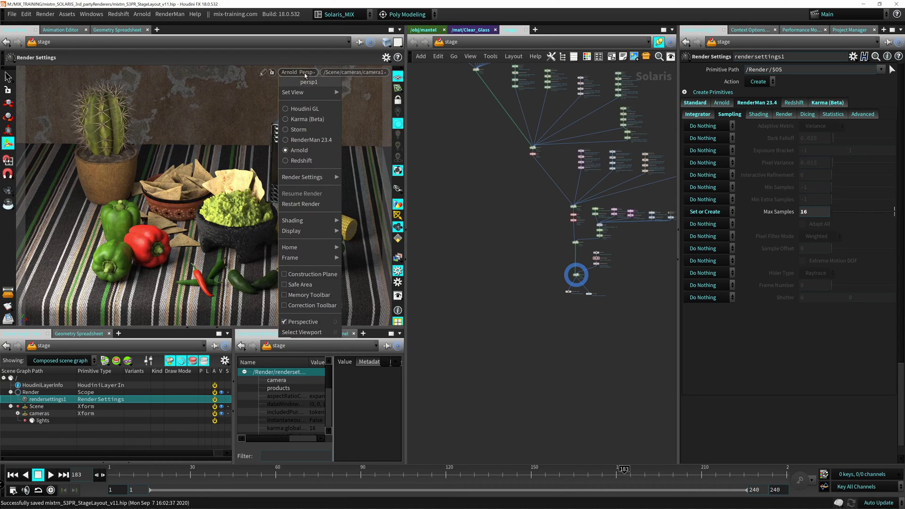
pyautogui.click(309, 160)
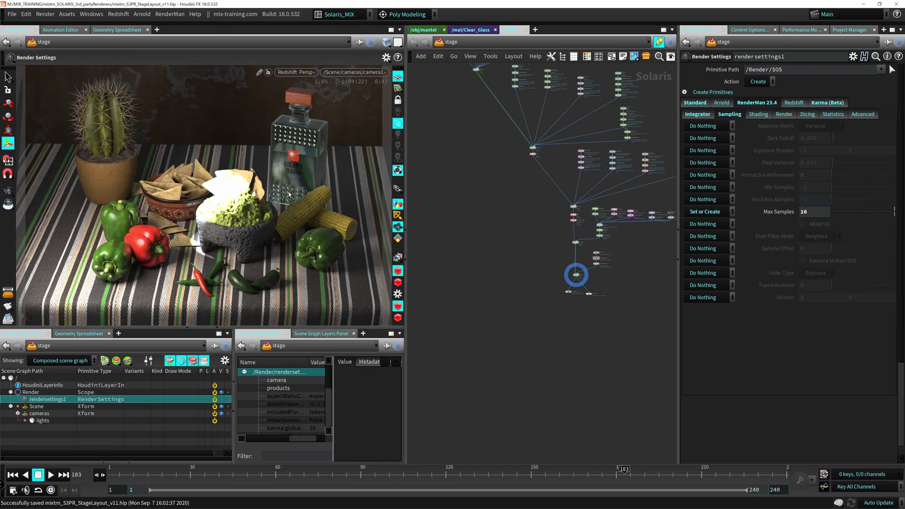
# Leave the camera1 view and examine the still life from a lower free angle in the Redshift render
pyautogui.press('Escape')
pyautogui.moveTo(289, 194); pyautogui.dragTo(222, 213, button='right')
pyautogui.moveTo(222, 213); pyautogui.dragTo(190, 222)
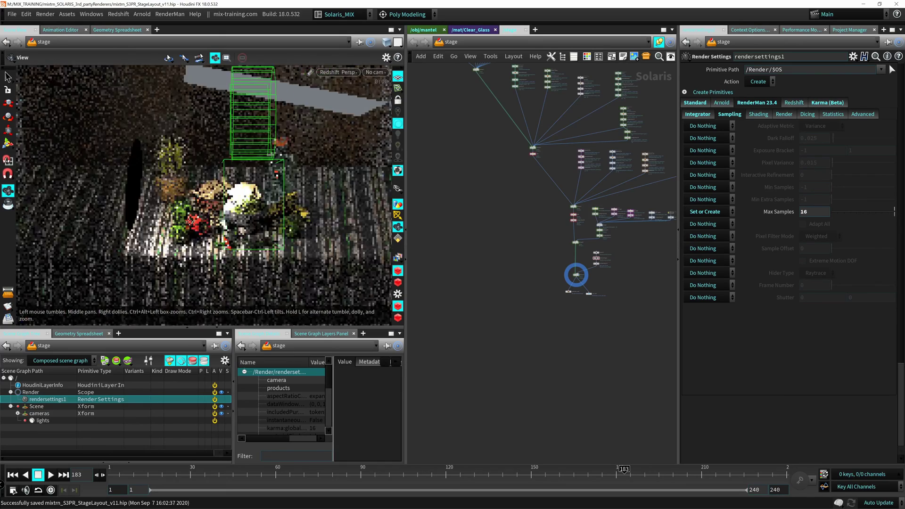
pyautogui.moveTo(305, 231); pyautogui.dragTo(317, 189)
pyautogui.moveTo(245, 207); pyautogui.dragTo(197, 214, button='middle')
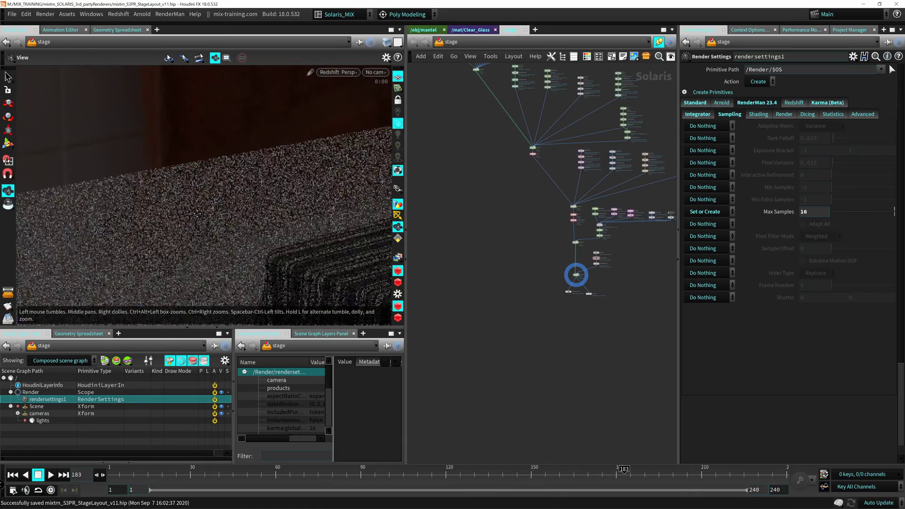
pyautogui.moveTo(197, 214); pyautogui.dragTo(301, 251, button='right')
pyautogui.moveTo(301, 250); pyautogui.dragTo(129, 194, button='middle')
pyautogui.moveTo(339, 255); pyautogui.dragTo(210, 223, button='middle')
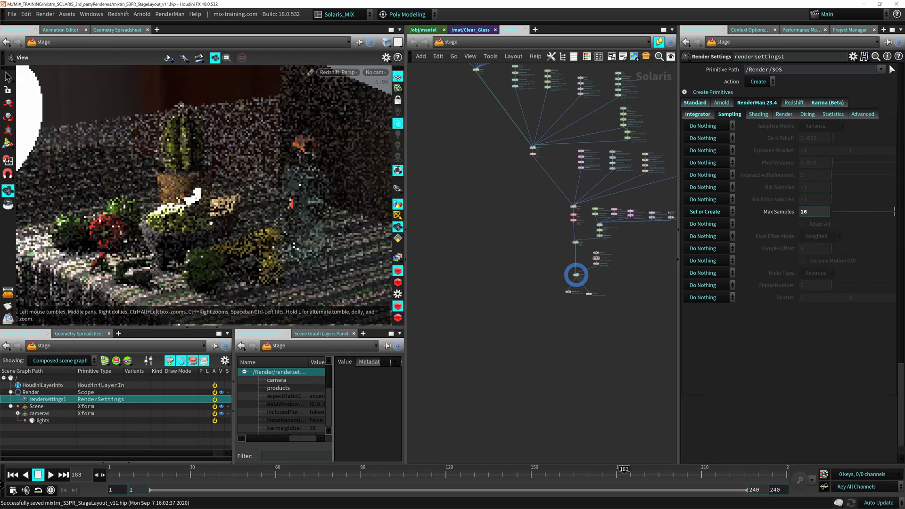
pyautogui.moveTo(211, 223); pyautogui.dragTo(202, 213)
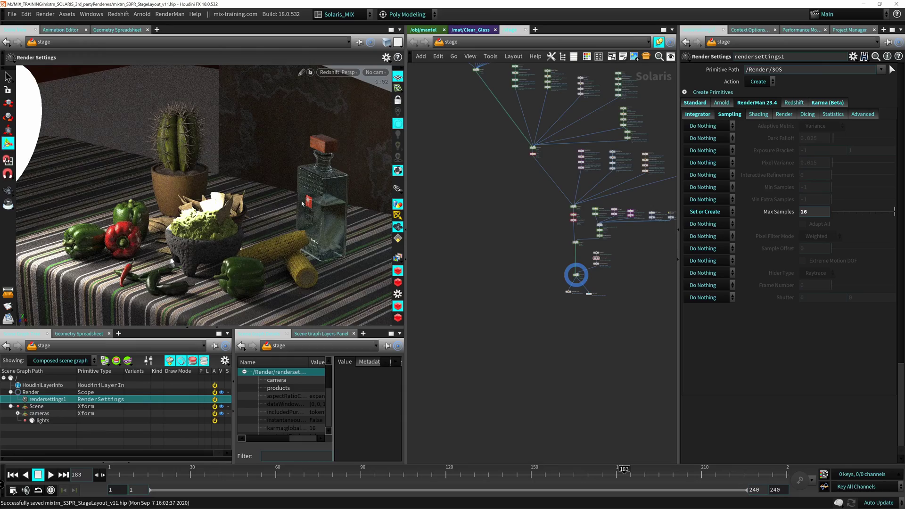
# Inspect the molcajete, the corn and the front green pepper up close in the Redshift render
pyautogui.keyDown('alt'); pyautogui.moveTo(302, 204); pyautogui.dragTo(332, 204, button='middle'); pyautogui.keyUp('alt')
pyautogui.keyDown('alt'); pyautogui.moveTo(331, 204); pyautogui.dragTo(264, 246, button='right'); pyautogui.keyUp('alt')
pyautogui.keyDown('alt'); pyautogui.moveTo(263, 246); pyautogui.dragTo(264, 232, button='middle'); pyautogui.keyUp('alt')
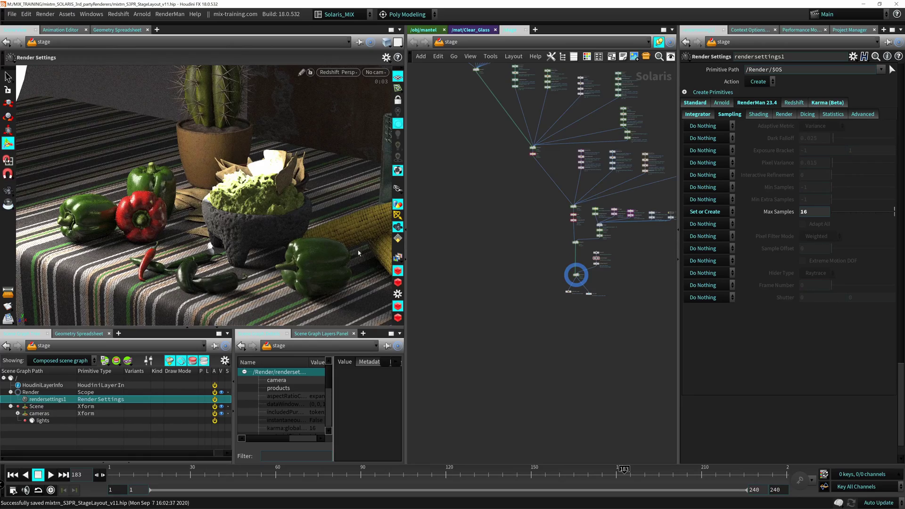
pyautogui.keyDown('alt'); pyautogui.moveTo(291, 226); pyautogui.dragTo(278, 218); pyautogui.keyUp('alt')
pyautogui.keyDown('alt'); pyautogui.moveTo(278, 217); pyautogui.dragTo(229, 198, button='middle'); pyautogui.keyUp('alt')
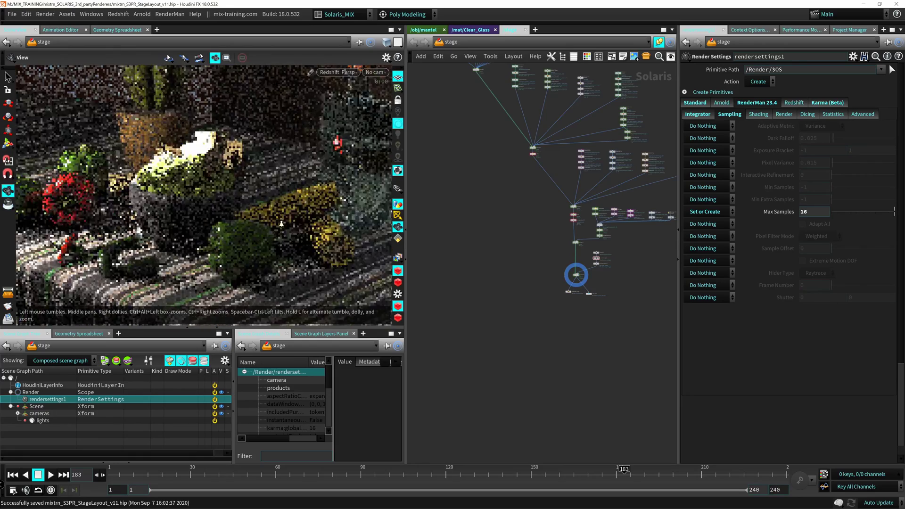
pyautogui.keyDown('alt'); pyautogui.moveTo(229, 197); pyautogui.dragTo(298, 253, button='right'); pyautogui.keyUp('alt')
pyautogui.keyDown('alt'); pyautogui.moveTo(299, 252); pyautogui.dragTo(260, 204); pyautogui.keyUp('alt')
pyautogui.keyDown('alt'); pyautogui.moveTo(260, 204); pyautogui.dragTo(250, 156, button='middle'); pyautogui.keyUp('alt')
pyautogui.keyDown('alt'); pyautogui.moveTo(250, 156); pyautogui.dragTo(287, 207, button='right'); pyautogui.keyUp('alt')
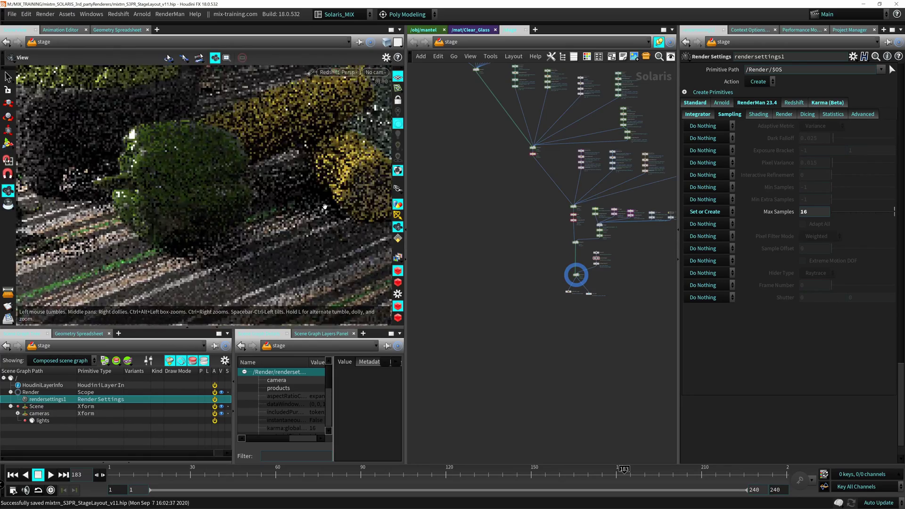
# Frame a close-up of the two green peppers and the red pepper beside the chip bowl in the Redshift render
pyautogui.keyDown('alt'); pyautogui.moveTo(287, 208); pyautogui.dragTo(231, 222); pyautogui.keyUp('alt')
pyautogui.keyDown('alt'); pyautogui.moveTo(230, 222); pyautogui.dragTo(266, 235, button='middle'); pyautogui.keyUp('alt')
pyautogui.moveTo(225, 241); pyautogui.dragTo(287, 269)
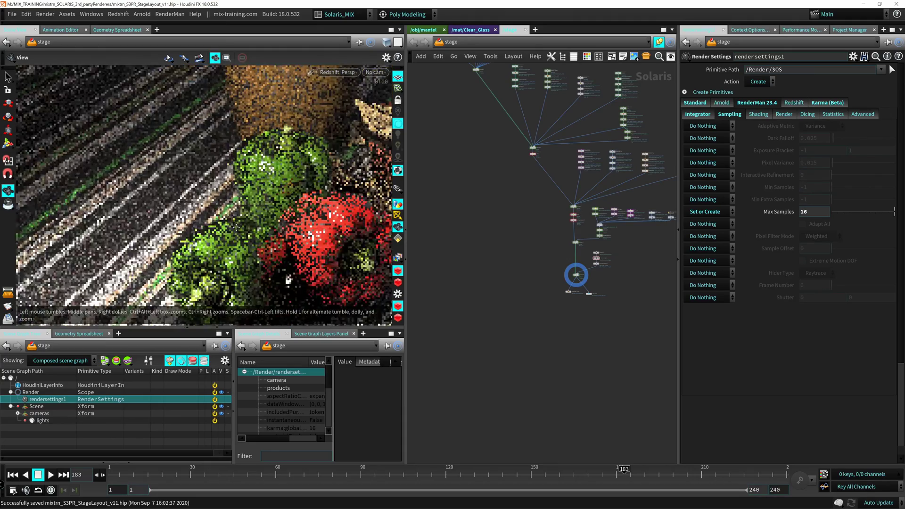
pyautogui.moveTo(287, 269); pyautogui.dragTo(325, 249, button='middle')
pyautogui.keyDown('alt'); pyautogui.moveTo(198, 207); pyautogui.dragTo(163, 215); pyautogui.keyUp('alt')
pyautogui.scroll(-1, 162, 215)
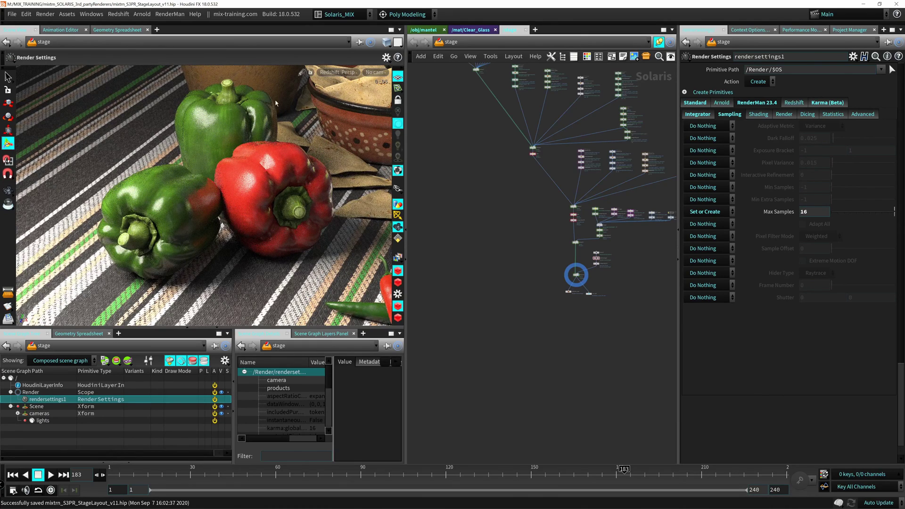
# Render the pepper close-up with Arnold, RenderMan 23.4 and Karma (Beta) in turn
pyautogui.click(338, 74)
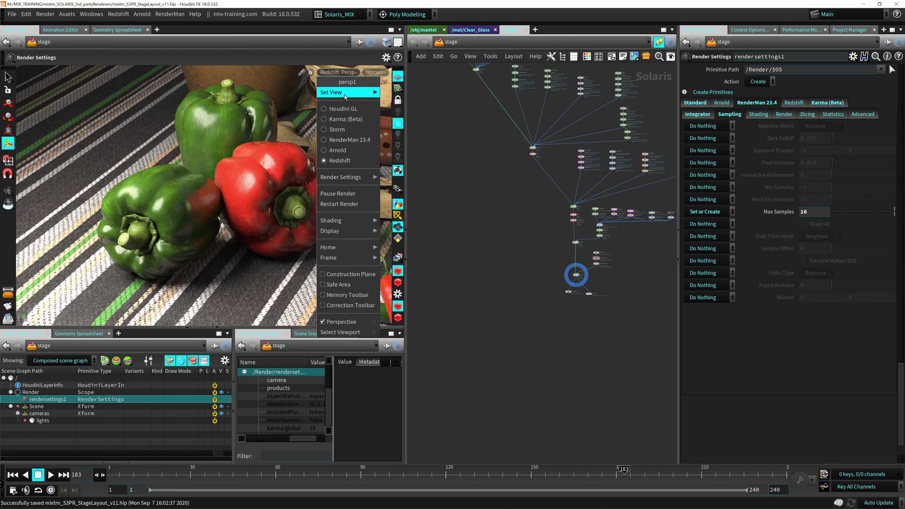
pyautogui.click(347, 152)
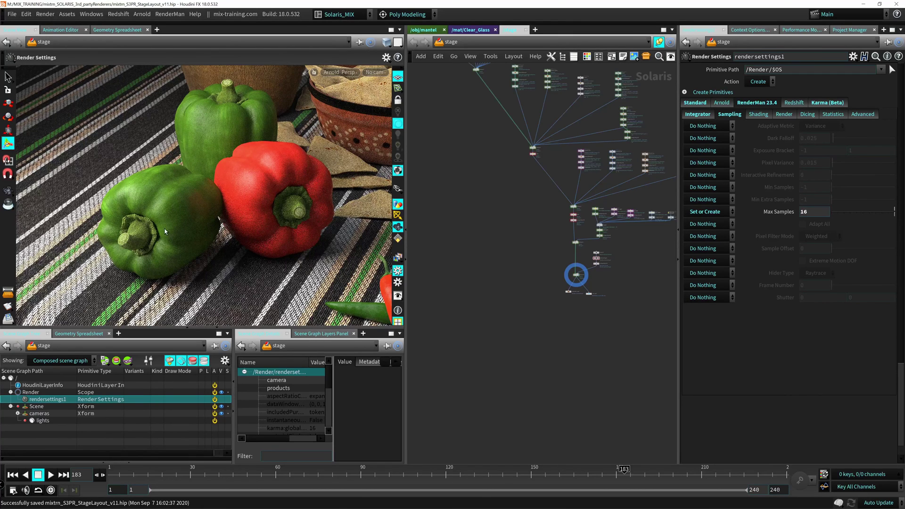
pyautogui.click(337, 74)
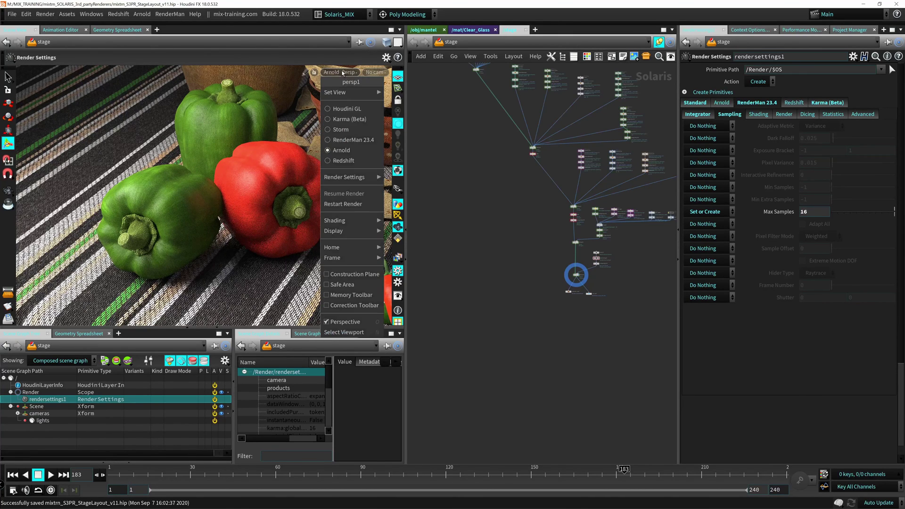
pyautogui.click(347, 141)
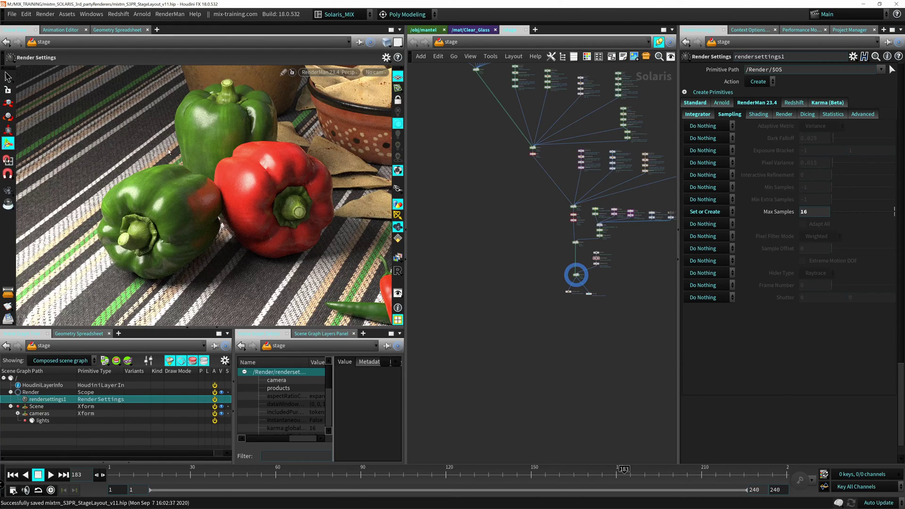
pyautogui.click(323, 72)
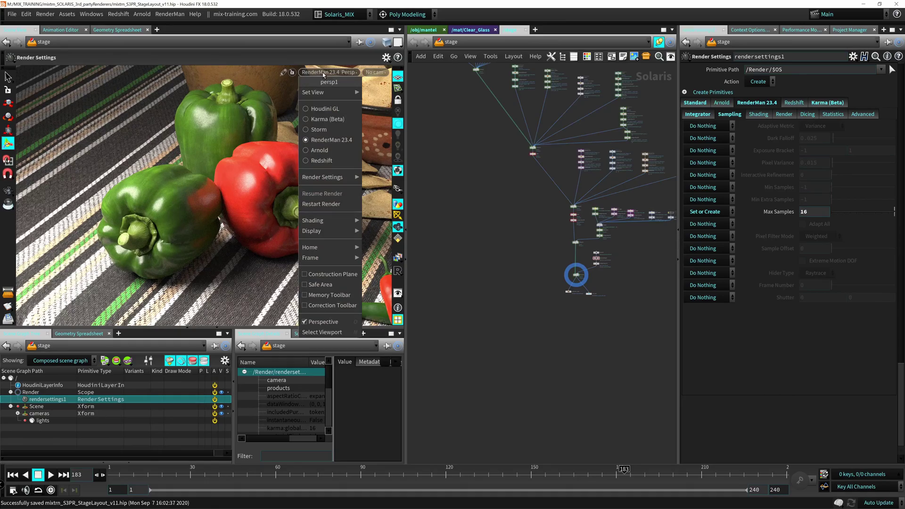
pyautogui.click(333, 120)
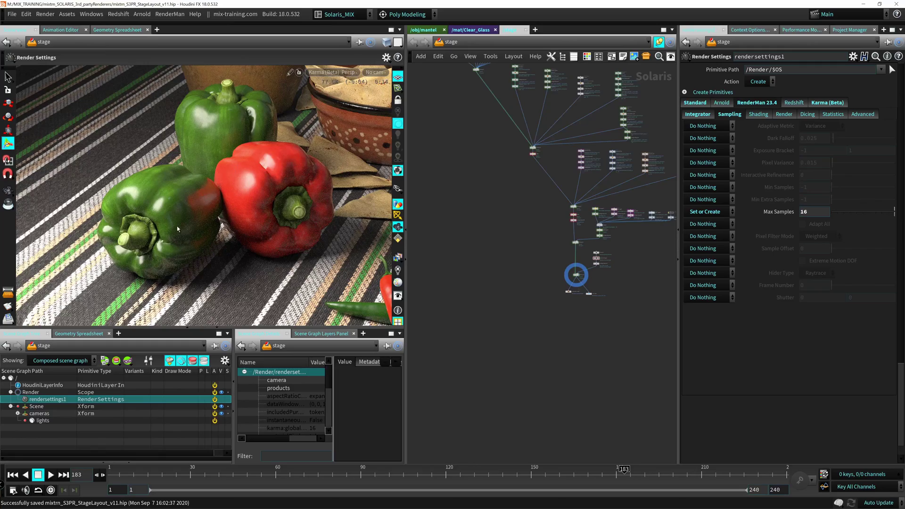
# Pull back from the peppers to the whole still life and look through /Scene/cameras/camera1 with Karma (Beta)
pyautogui.press('Escape')
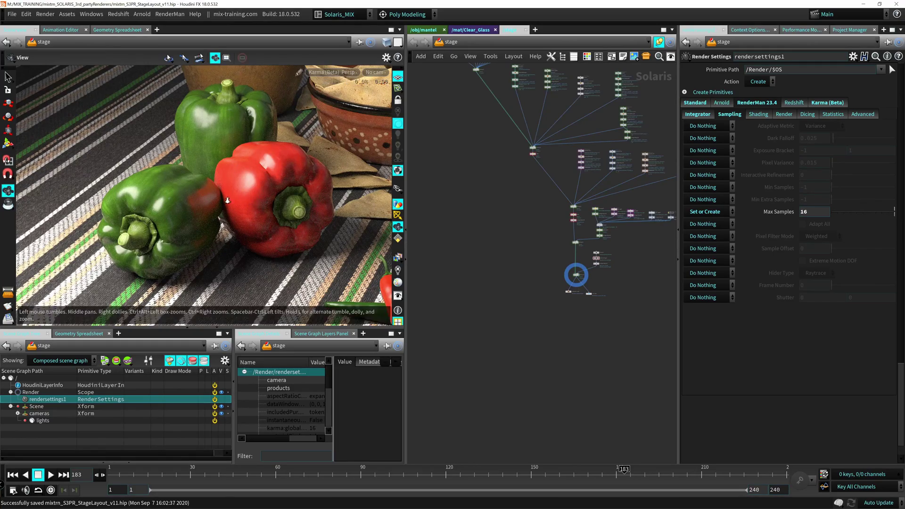
pyautogui.scroll(-5, 247, 200)
pyautogui.moveTo(247, 200); pyautogui.dragTo(190, 217, button='middle')
pyautogui.moveTo(190, 217); pyautogui.dragTo(264, 221)
pyautogui.click(374, 72)
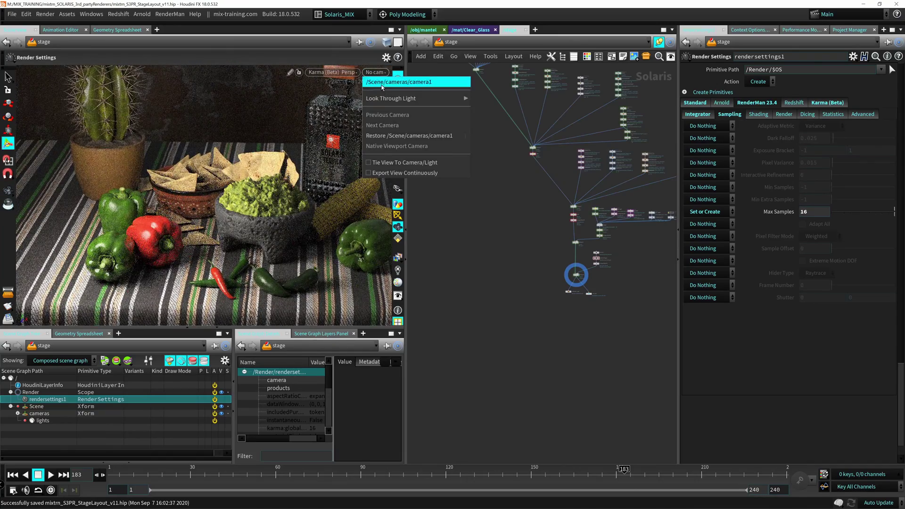
pyautogui.click(377, 81)
# Locate the molcajete node chain in the stage network and select its SOP Import node
pyautogui.moveTo(453, 179); pyautogui.dragTo(446, 324, button='middle')
pyautogui.moveTo(456, 279); pyautogui.dragTo(461, 250, button='middle')
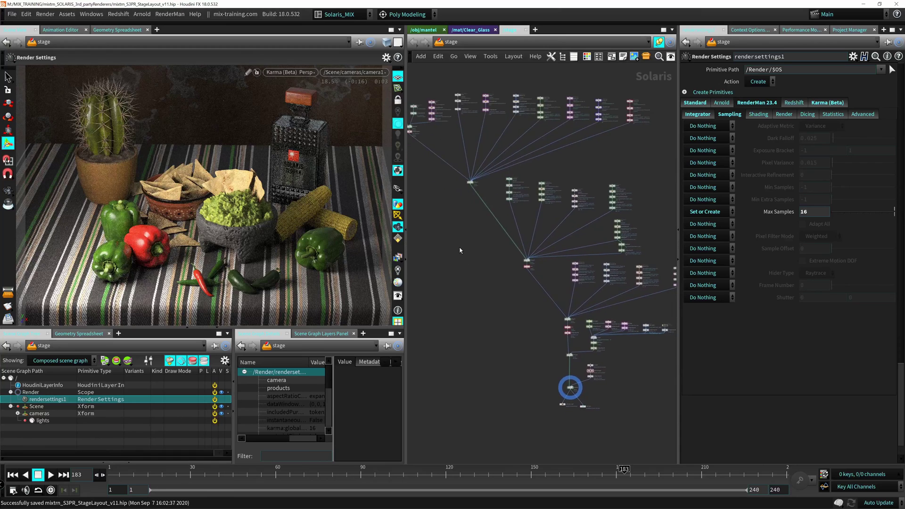
pyautogui.moveTo(456, 245); pyautogui.dragTo(490, 242, button='right')
pyautogui.moveTo(532, 199); pyautogui.dragTo(460, 269, button='middle')
pyautogui.scroll(4, 473, 217)
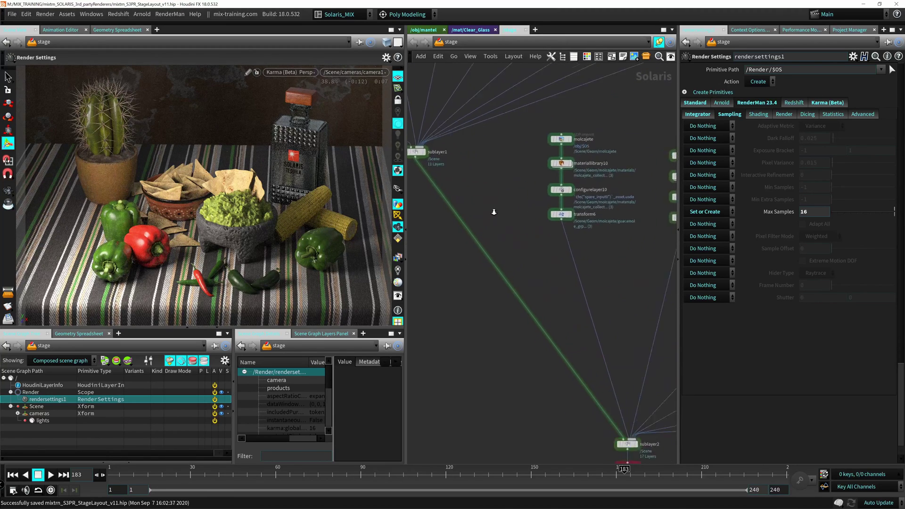
pyautogui.scroll(2, 447, 197)
pyautogui.moveTo(485, 162); pyautogui.dragTo(476, 204, button='middle')
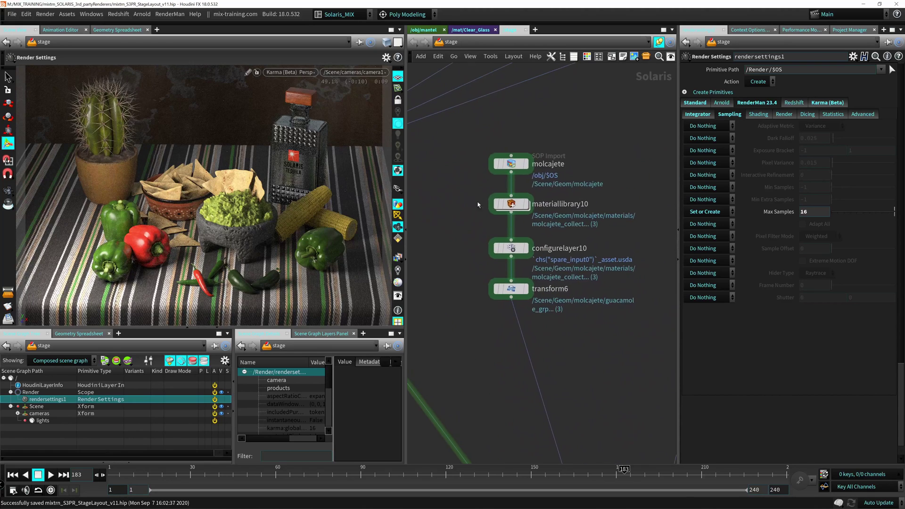
pyautogui.moveTo(482, 144); pyautogui.dragTo(564, 175)
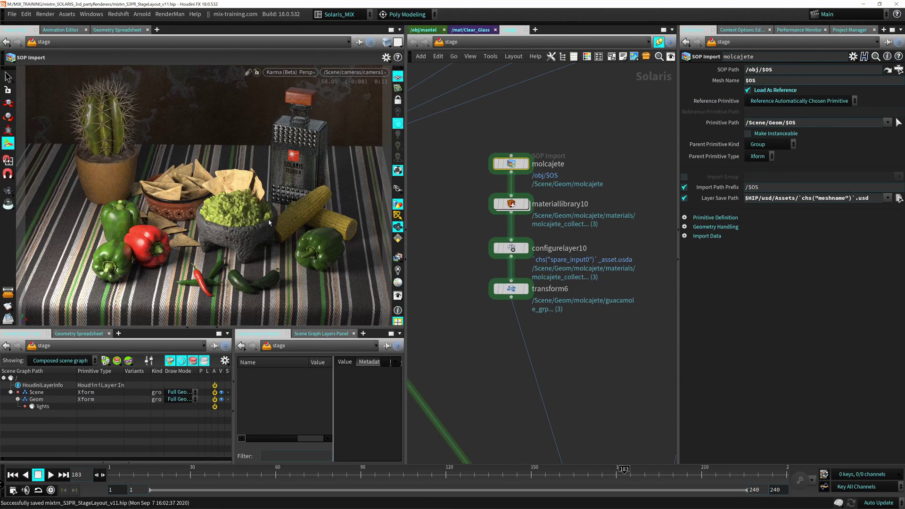
# Open the materiallibrary10 network and bring the shaders feeding the molcajete collect node into view
pyautogui.click(511, 204)
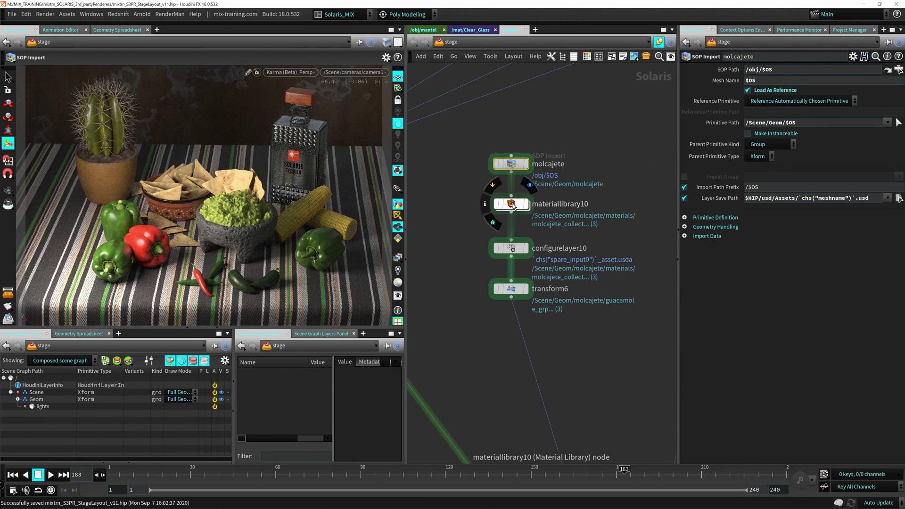
pyautogui.doubleClick(511, 204)
pyautogui.moveTo(463, 246); pyautogui.dragTo(447, 307, button='middle')
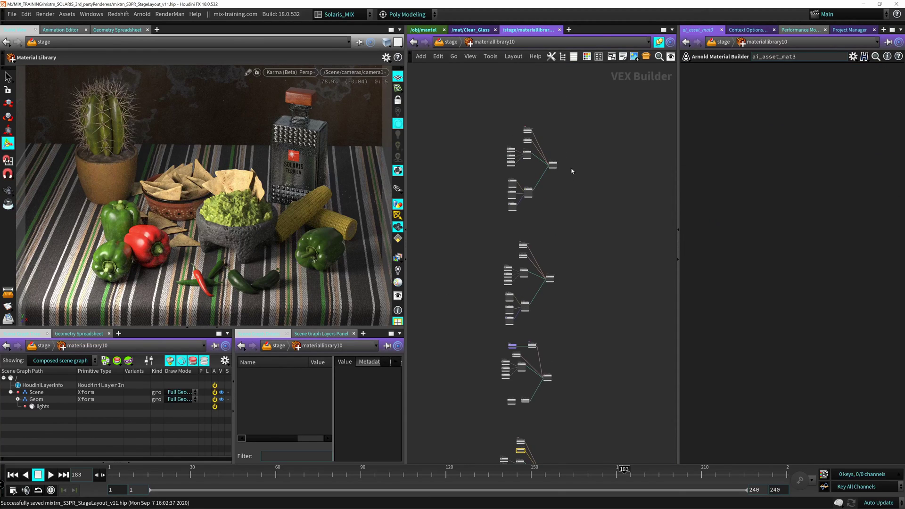
pyautogui.moveTo(571, 171); pyautogui.dragTo(559, 220, button='middle')
pyautogui.moveTo(545, 191); pyautogui.dragTo(604, 181, button='right')
pyautogui.scroll(-8, 604, 181)
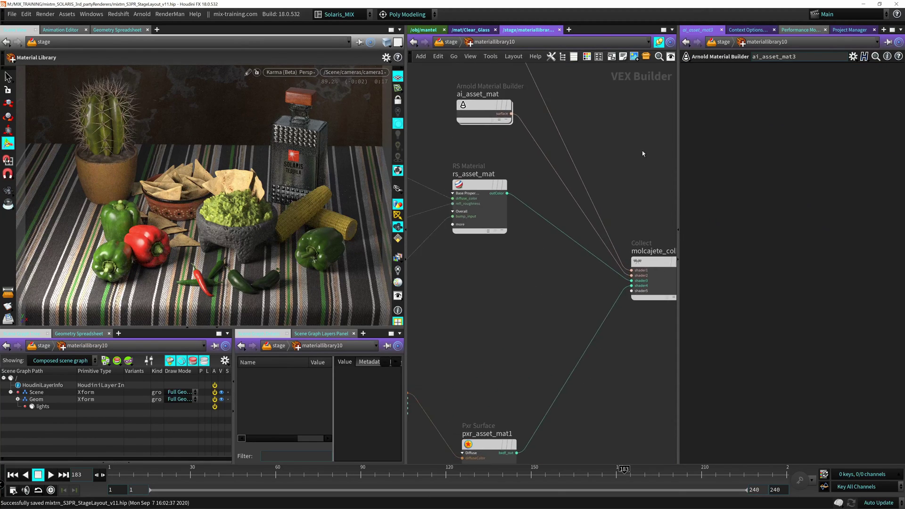
pyautogui.moveTo(426, 88); pyautogui.dragTo(545, 81)
pyautogui.scroll(4, 544, 85)
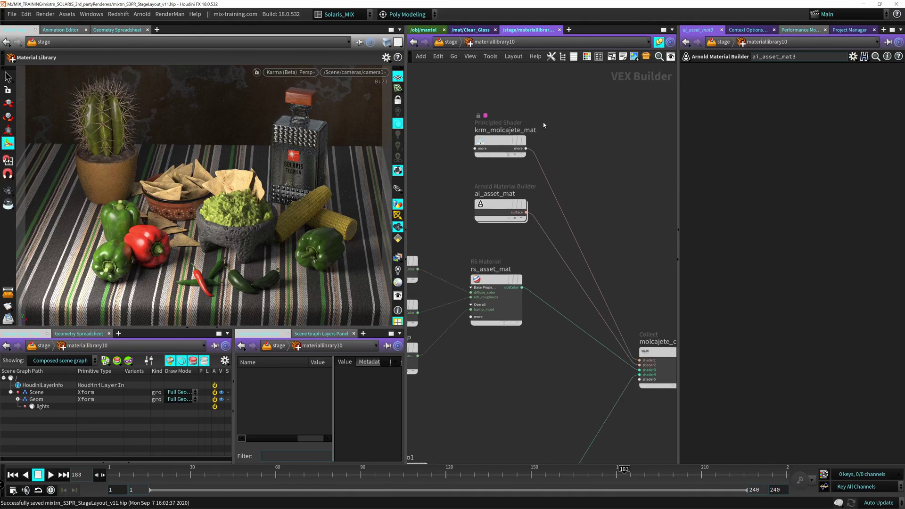
# Select the molcajete's Principled, Arnold, Redshift and RenderMan shader nodes group by group to examine each renderer's material
pyautogui.moveTo(461, 99); pyautogui.dragTo(516, 174)
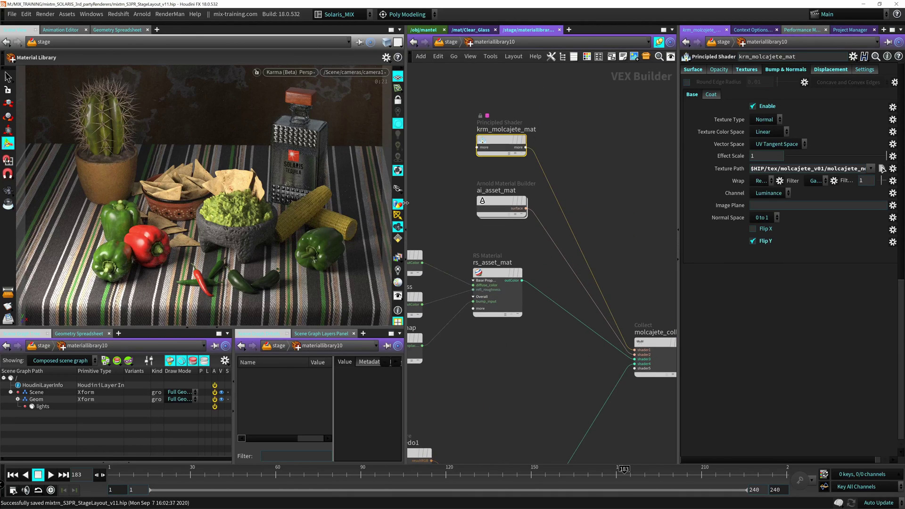
pyautogui.moveTo(447, 204); pyautogui.dragTo(464, 143, button='middle')
pyautogui.moveTo(439, 120); pyautogui.dragTo(521, 169)
pyautogui.moveTo(521, 169); pyautogui.dragTo(556, 135, button='middle')
pyautogui.moveTo(426, 297); pyautogui.dragTo(550, 165)
pyautogui.moveTo(545, 325); pyautogui.dragTo(525, 183, button='middle')
pyautogui.moveTo(543, 187); pyautogui.dragTo(455, 365)
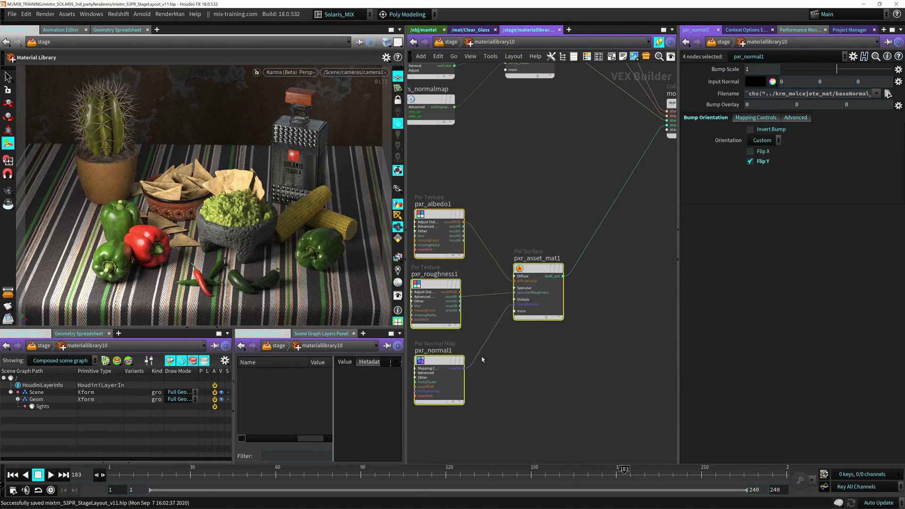
pyautogui.click(523, 207)
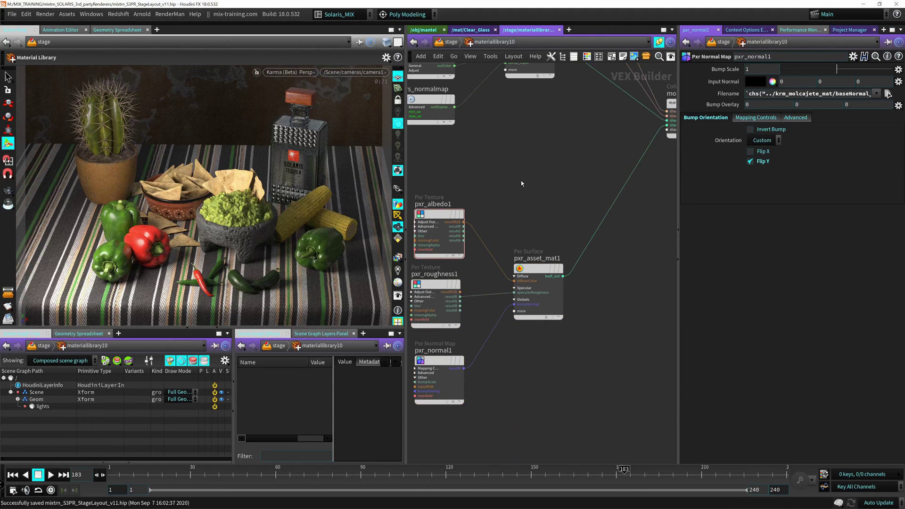
# Review how each renderer's shader connects to the molcajete collect node, and return to the stage network
pyautogui.moveTo(521, 183); pyautogui.dragTo(533, 199, button='middle')
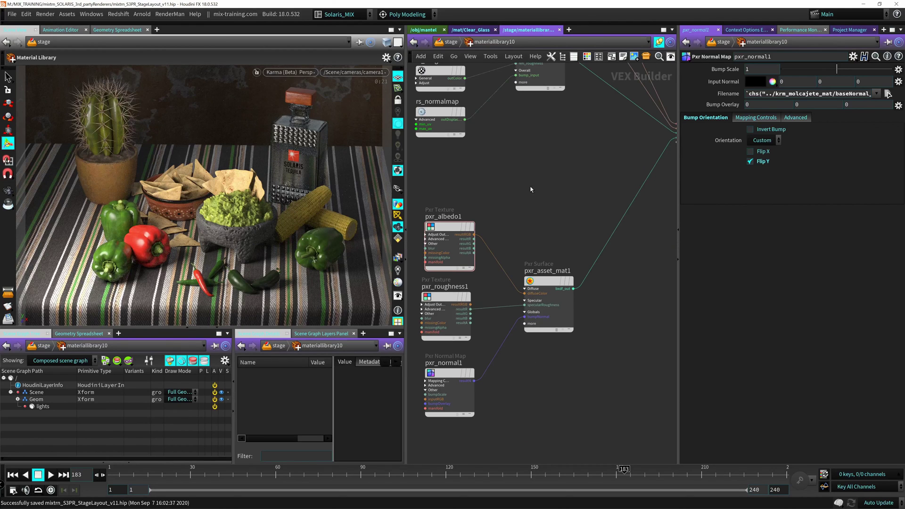
pyautogui.moveTo(530, 189); pyautogui.dragTo(513, 279, button='middle')
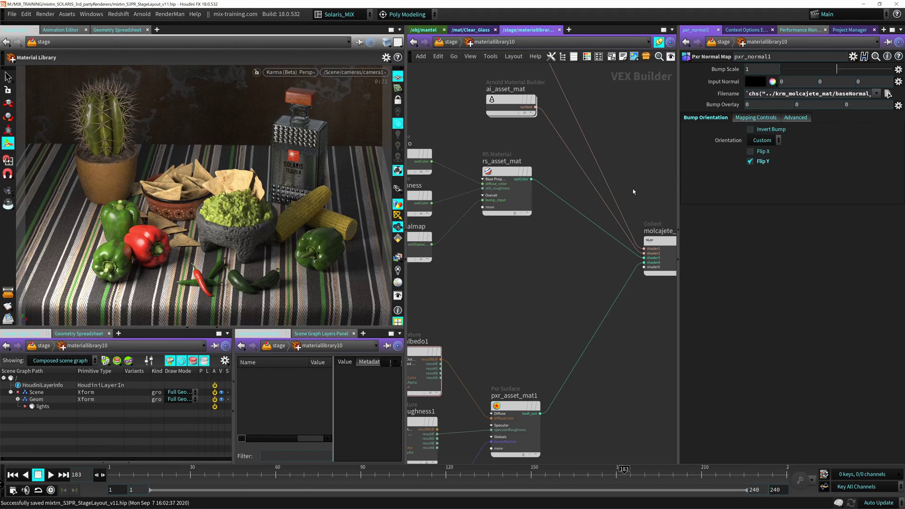
pyautogui.moveTo(414, 227); pyautogui.dragTo(460, 229, button='middle')
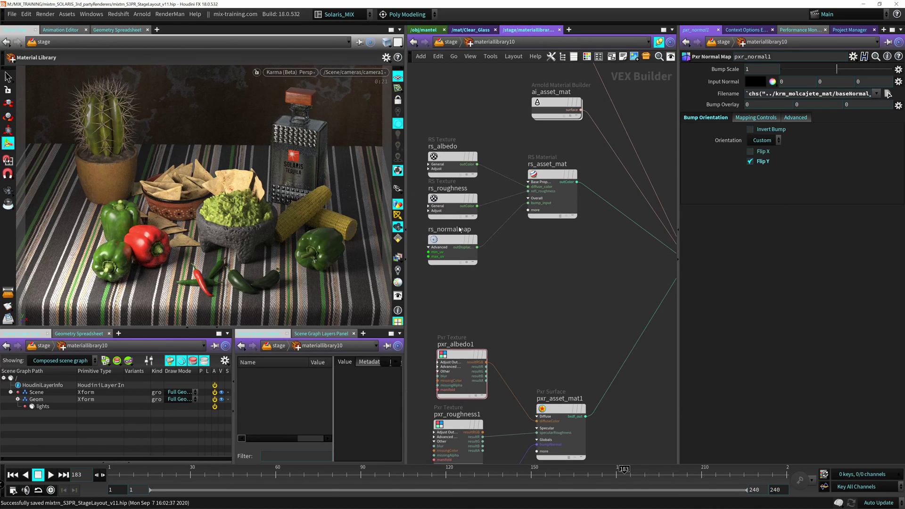
pyautogui.moveTo(544, 310); pyautogui.dragTo(504, 302, button='middle')
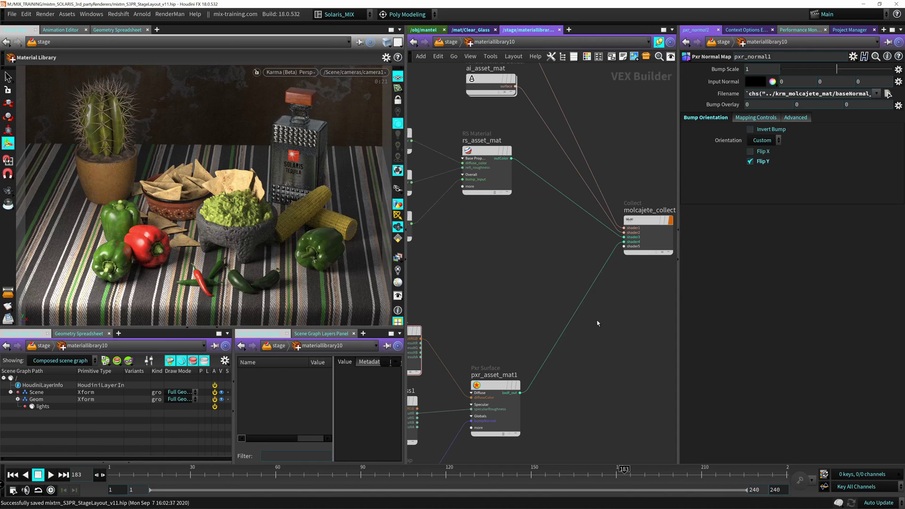
pyautogui.moveTo(490, 250); pyautogui.dragTo(559, 382, button='middle')
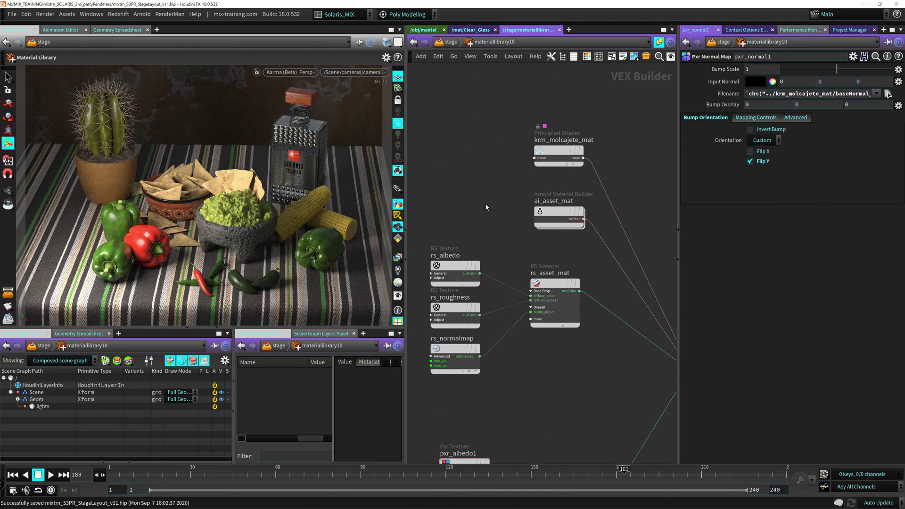
pyautogui.press('u')
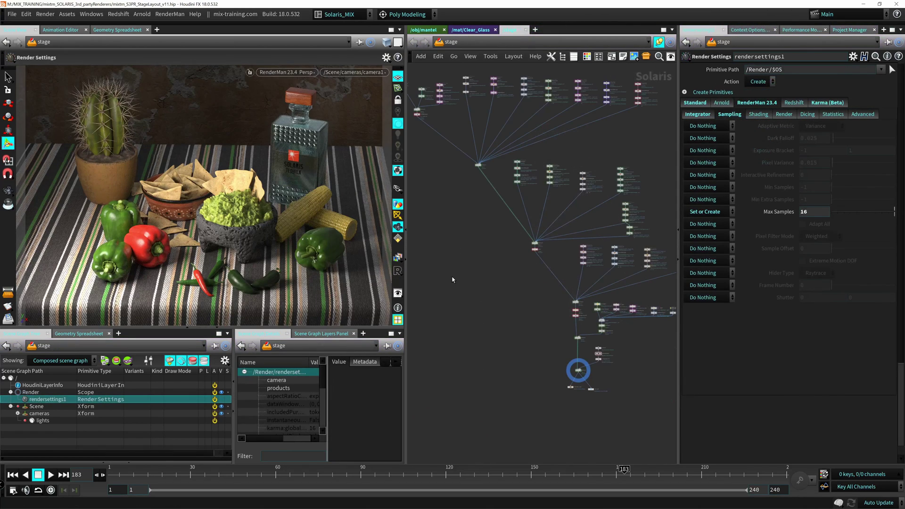